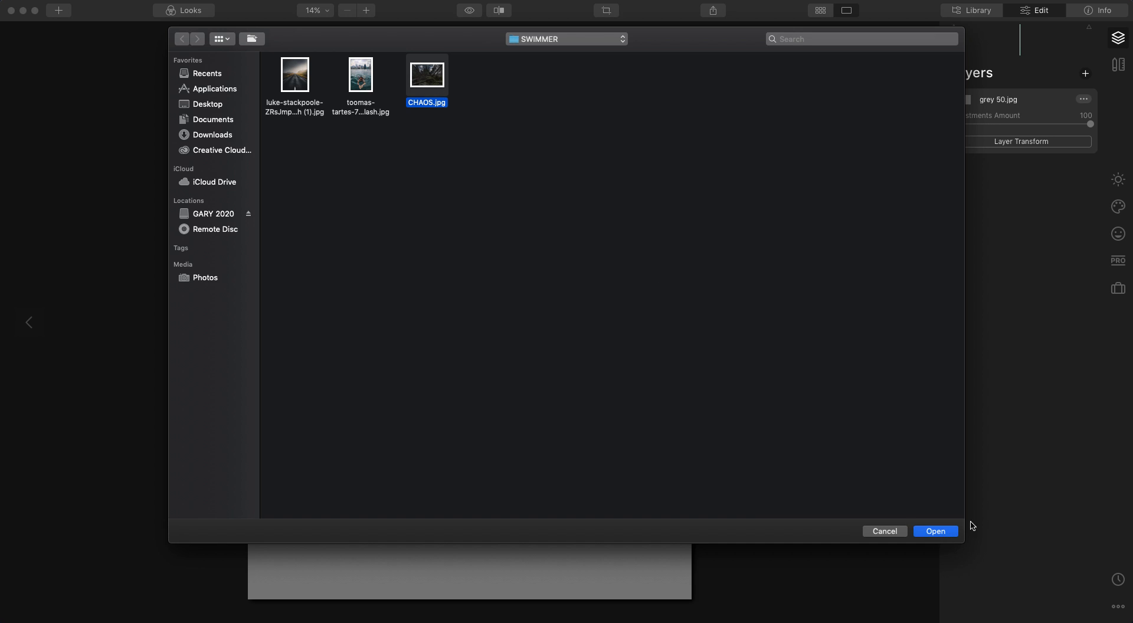
Step: Bring in CHAOS.jpg as an image layer and squash it to a height of about 3453, filling the canvas's upper half
{"action": "left_click", "coordinate": [952, 531]}
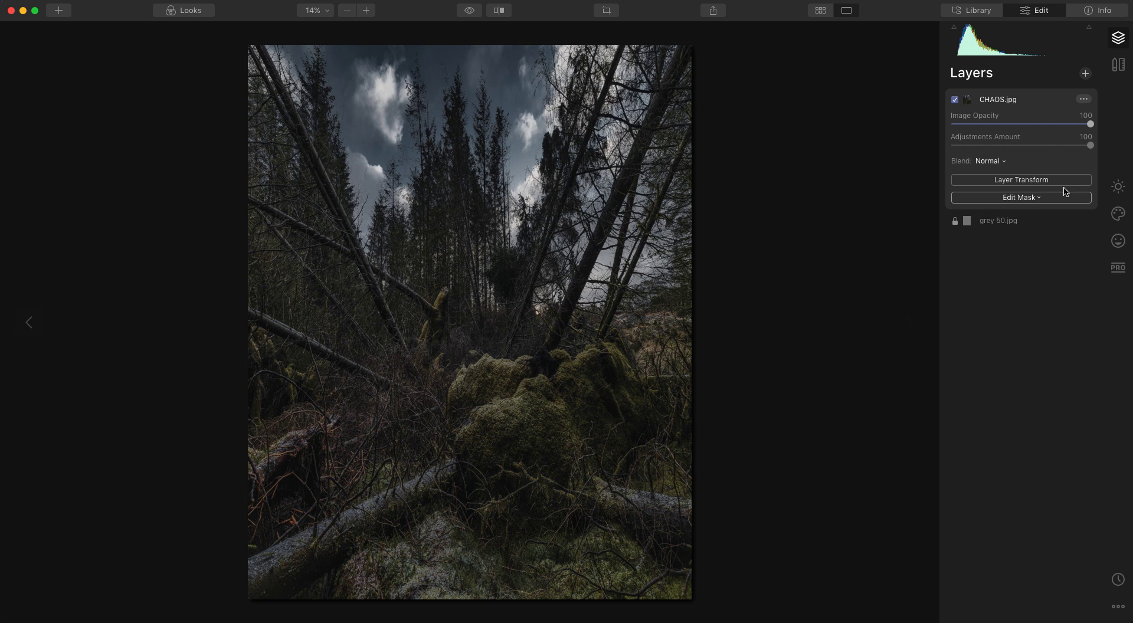
{"action": "left_click", "coordinate": [1036, 182]}
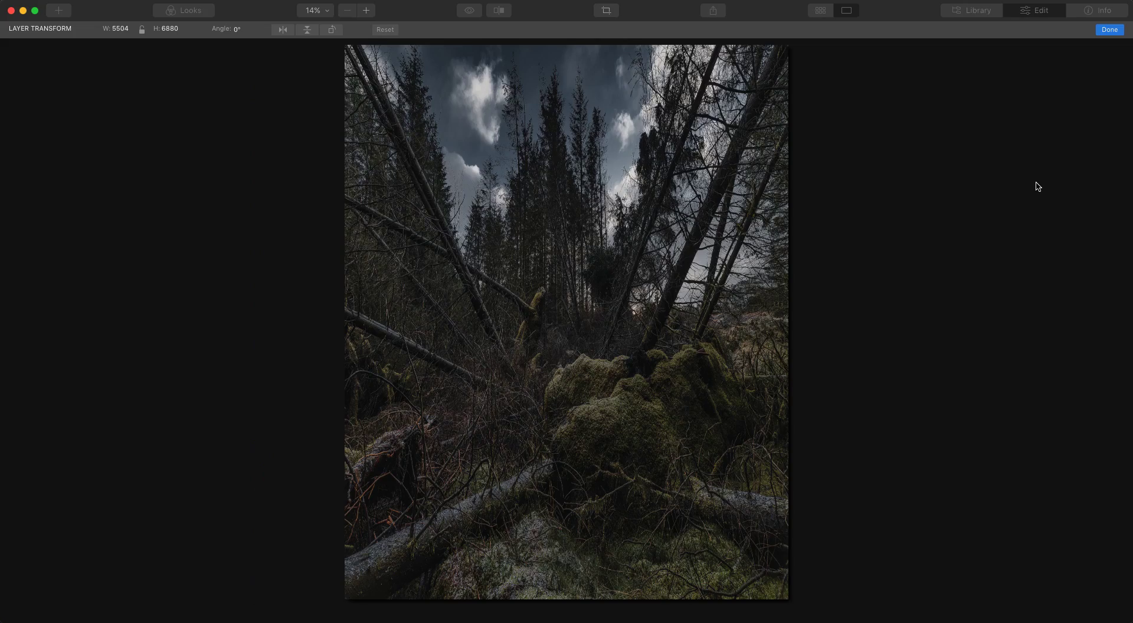
{"action": "left_click_drag", "start_coordinate": [566, 598], "coordinate": [576, 322]}
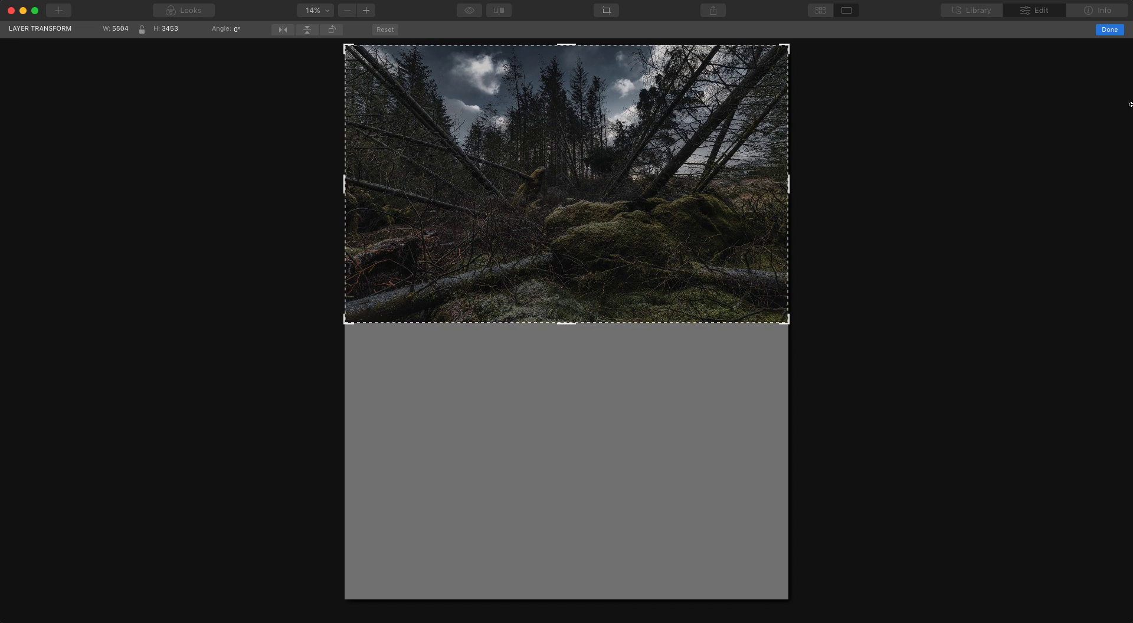
{"action": "key", "text": "Return"}
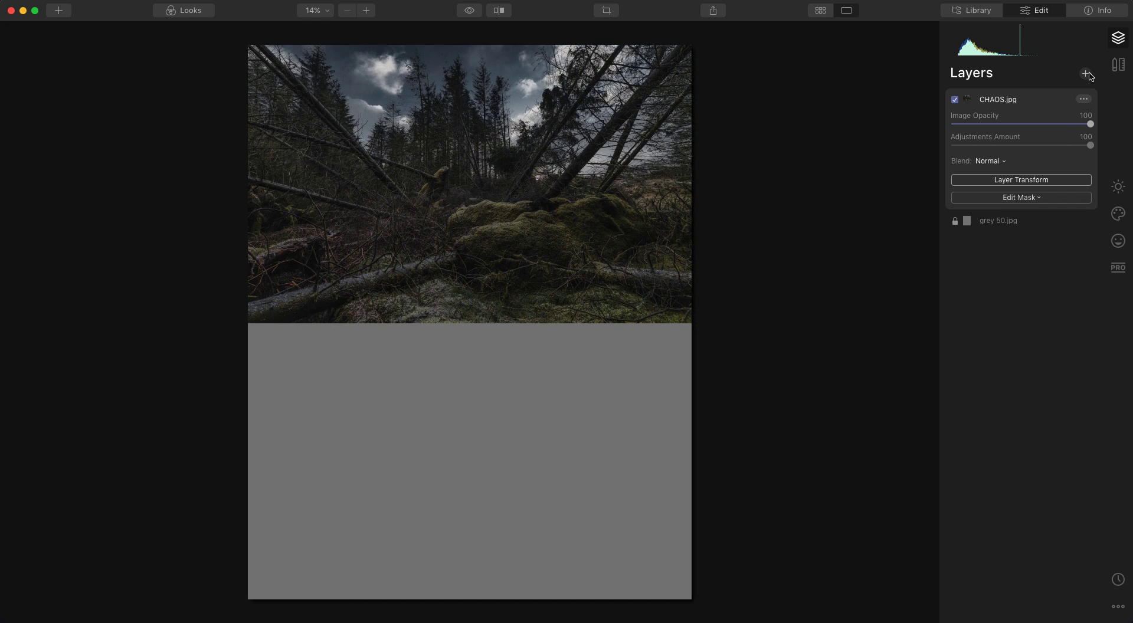
Step: Add the road photo from the SWIMMER folder as a new image layer and lower its image opacity to 62
{"action": "left_click", "coordinate": [1087, 74]}
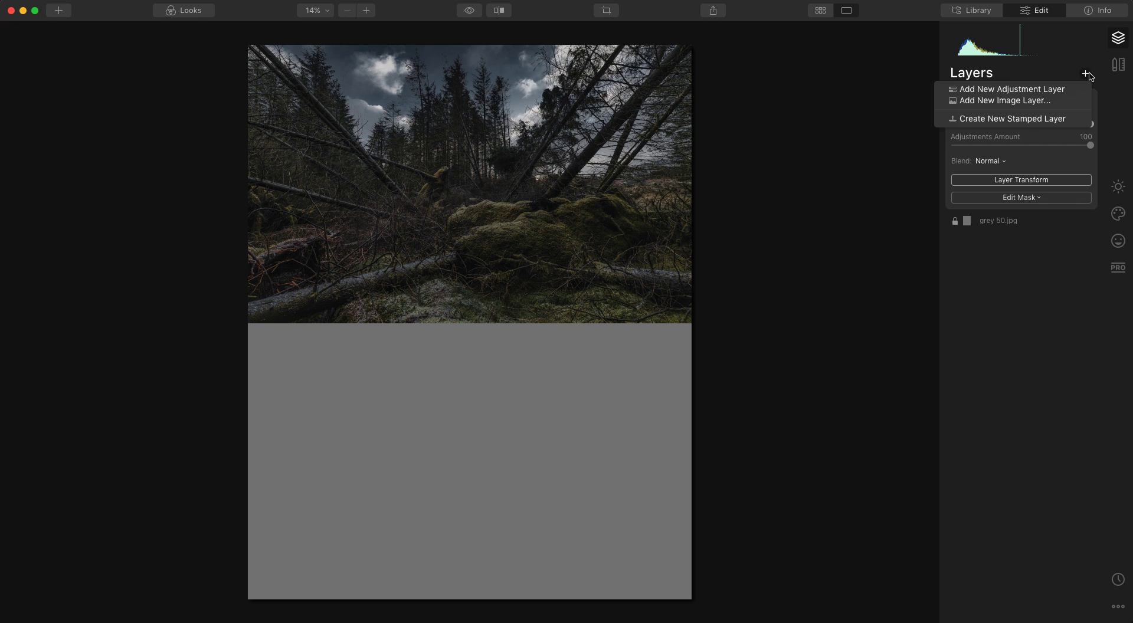
{"action": "left_click", "coordinate": [1046, 99]}
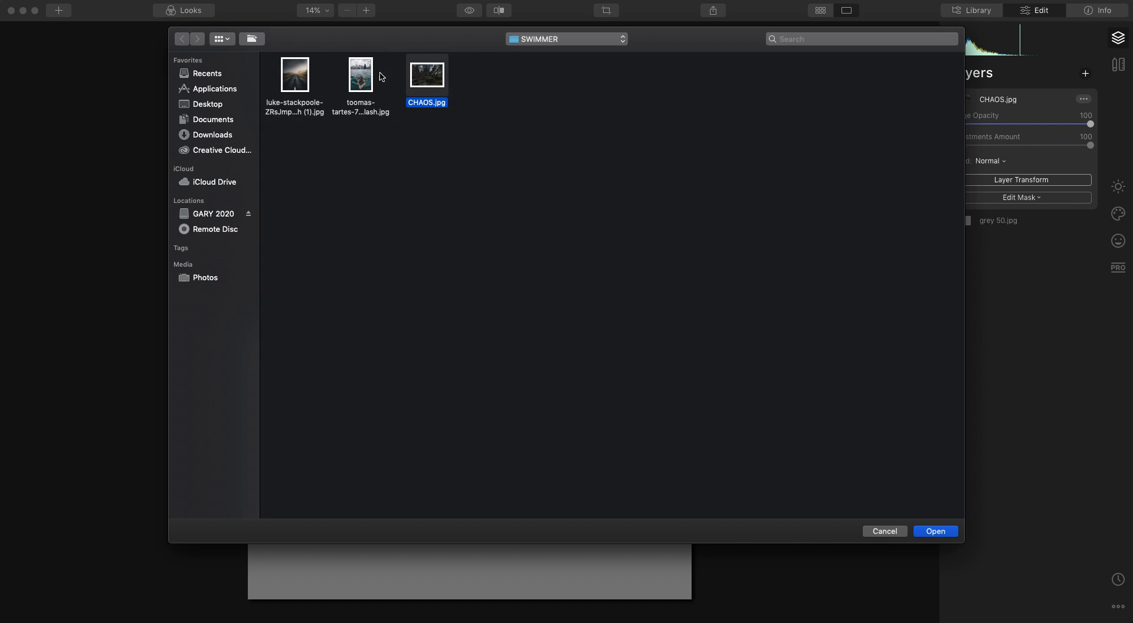
{"action": "left_click", "coordinate": [301, 85]}
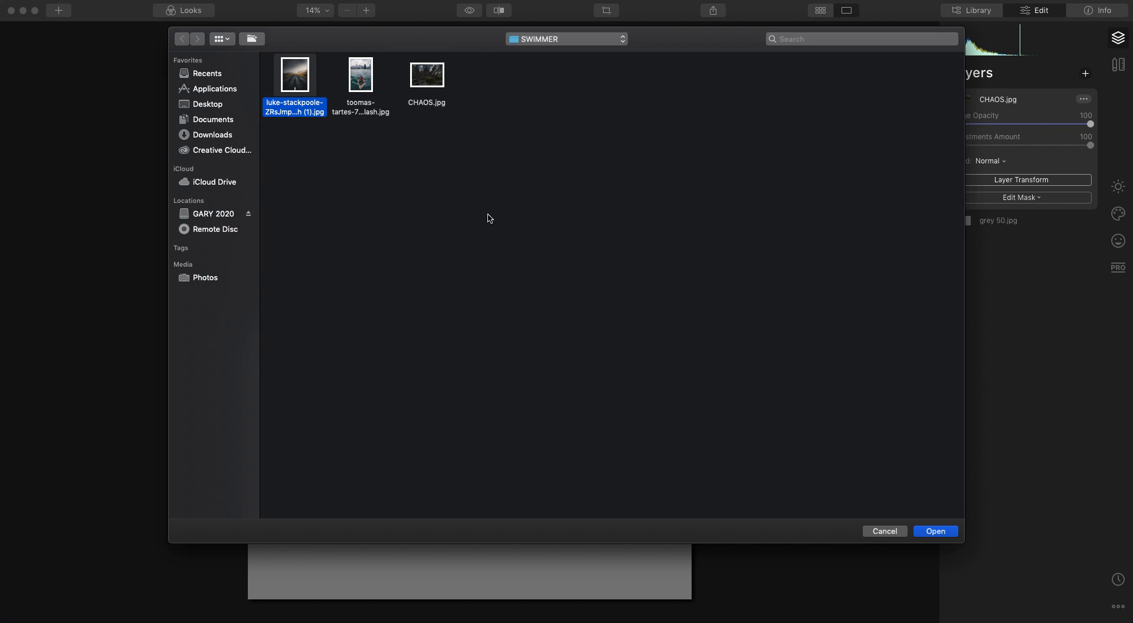
{"action": "left_click", "coordinate": [935, 532]}
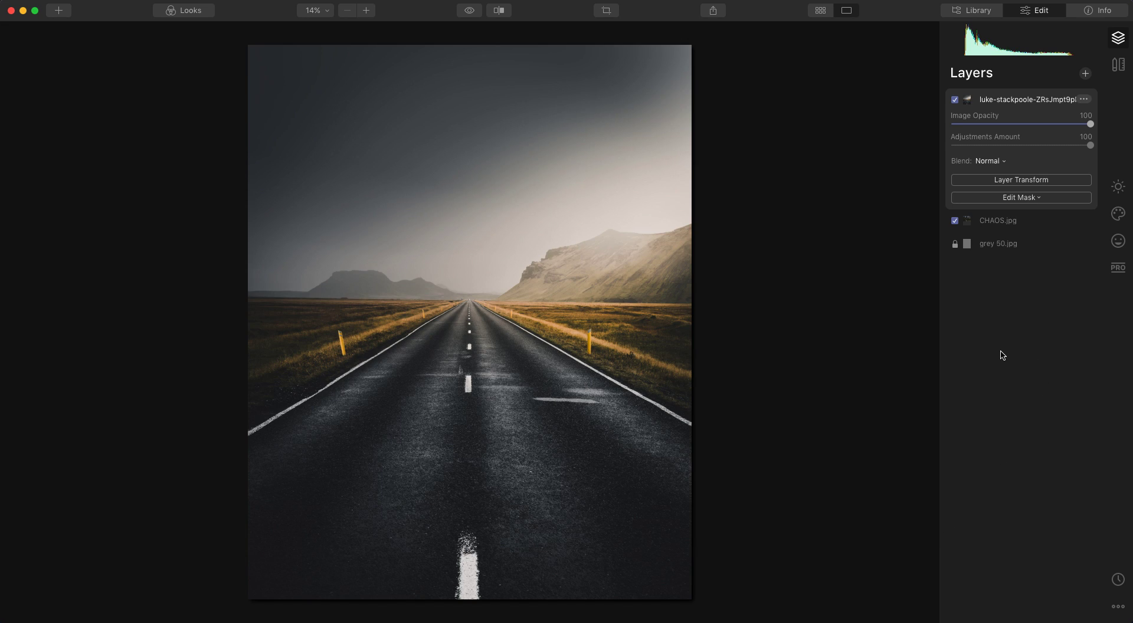
{"action": "left_click_drag", "start_coordinate": [1088, 125], "coordinate": [1040, 127]}
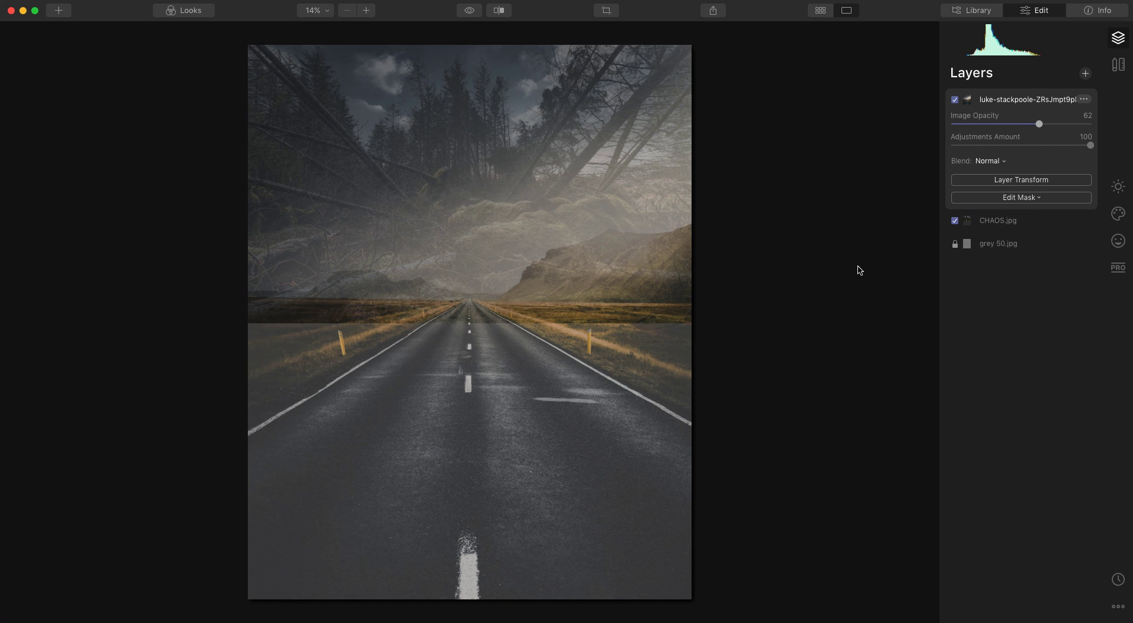
Step: Stretch and reposition the road layer to about 5574 × 8049 with its horizon raised, and restore its image opacity to 100
{"action": "key", "text": "super+t"}
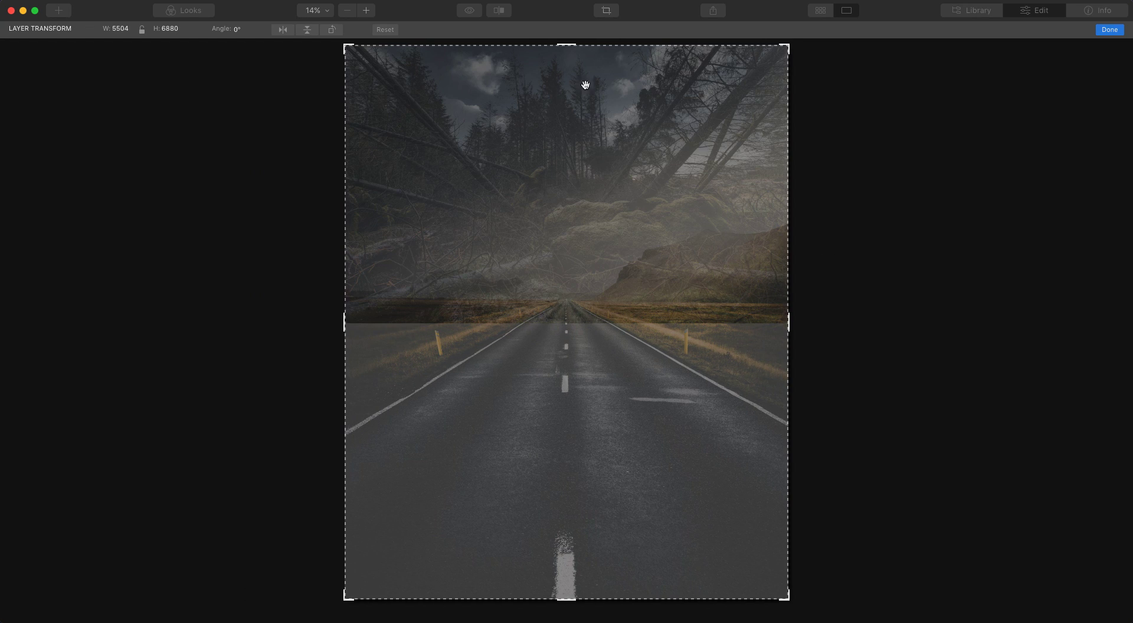
{"action": "left_click_drag", "start_coordinate": [570, 45], "coordinate": [570, 1]}
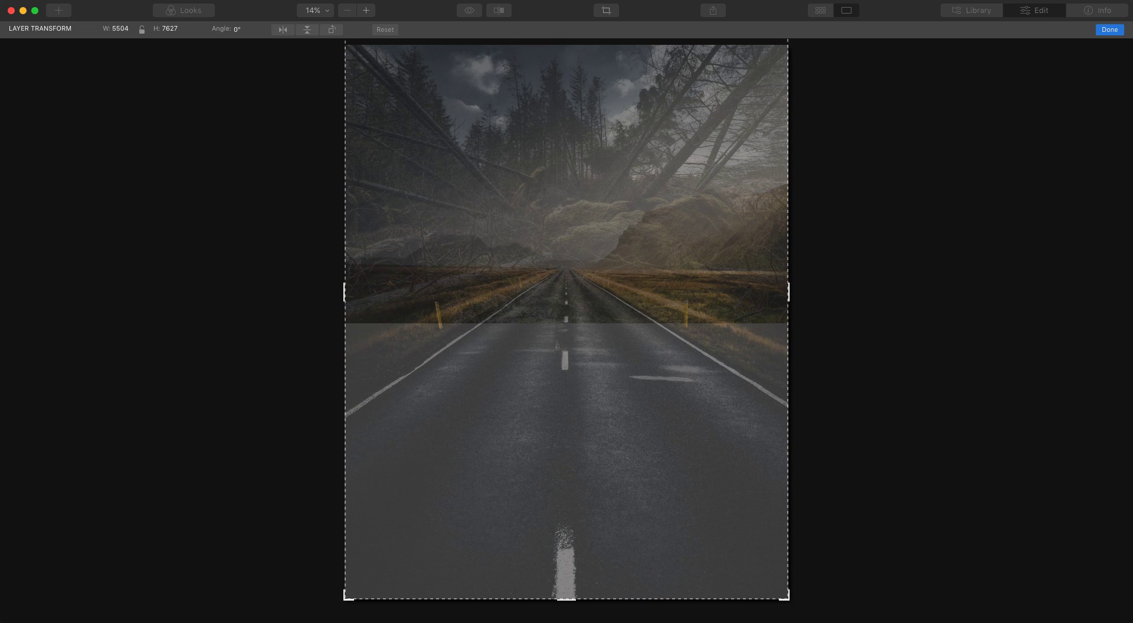
{"action": "left_click_drag", "start_coordinate": [597, 263], "coordinate": [596, 246]}
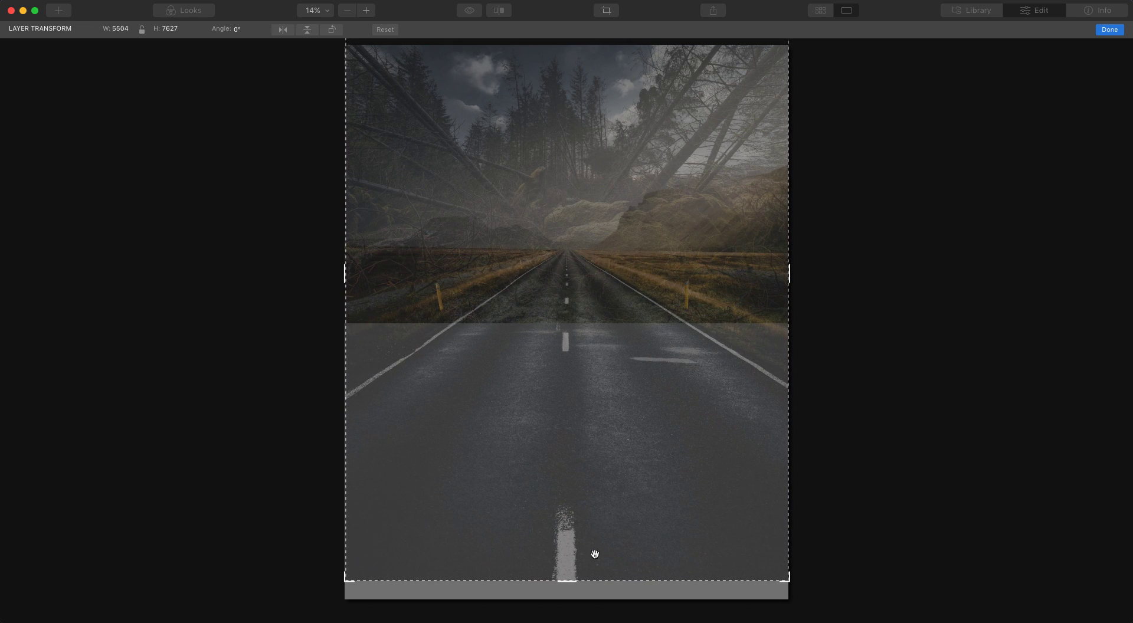
{"action": "left_click_drag", "start_coordinate": [568, 580], "coordinate": [562, 614]}
{"action": "left_click_drag", "start_coordinate": [589, 336], "coordinate": [584, 316]}
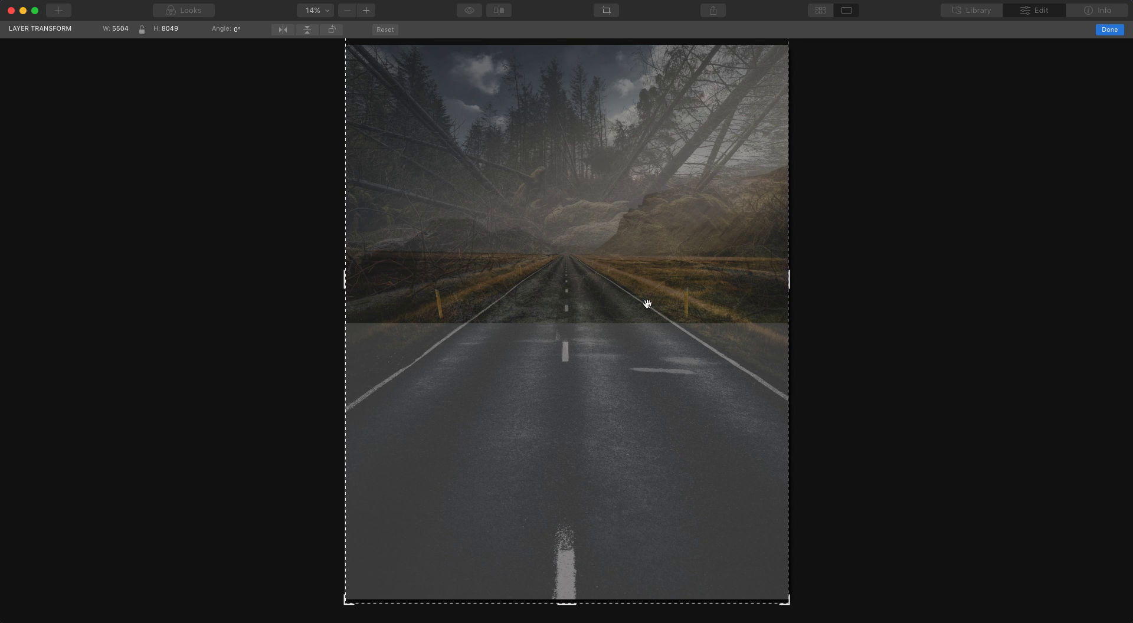
{"action": "left_click_drag", "start_coordinate": [790, 278], "coordinate": [792, 278]}
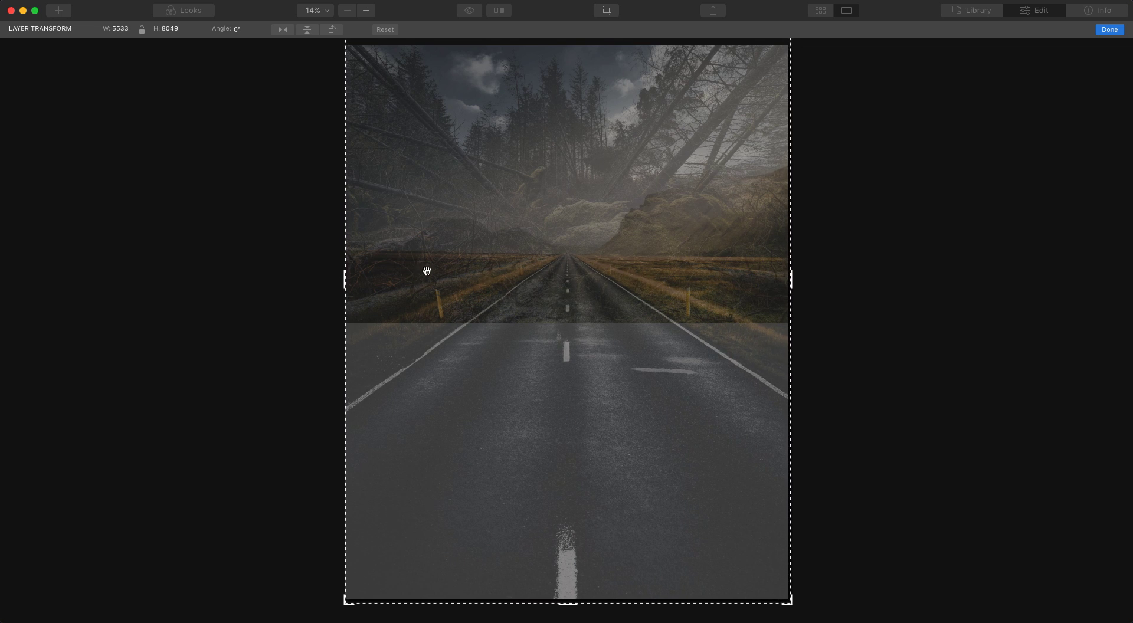
{"action": "left_click_drag", "start_coordinate": [345, 283], "coordinate": [341, 282]}
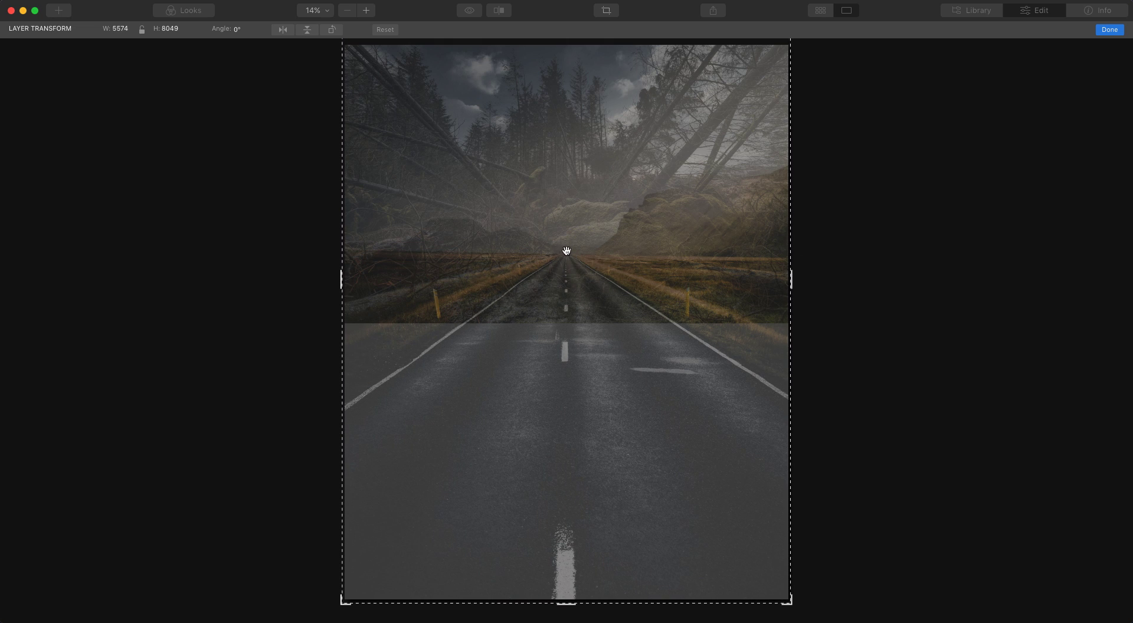
{"action": "left_click", "coordinate": [1110, 28]}
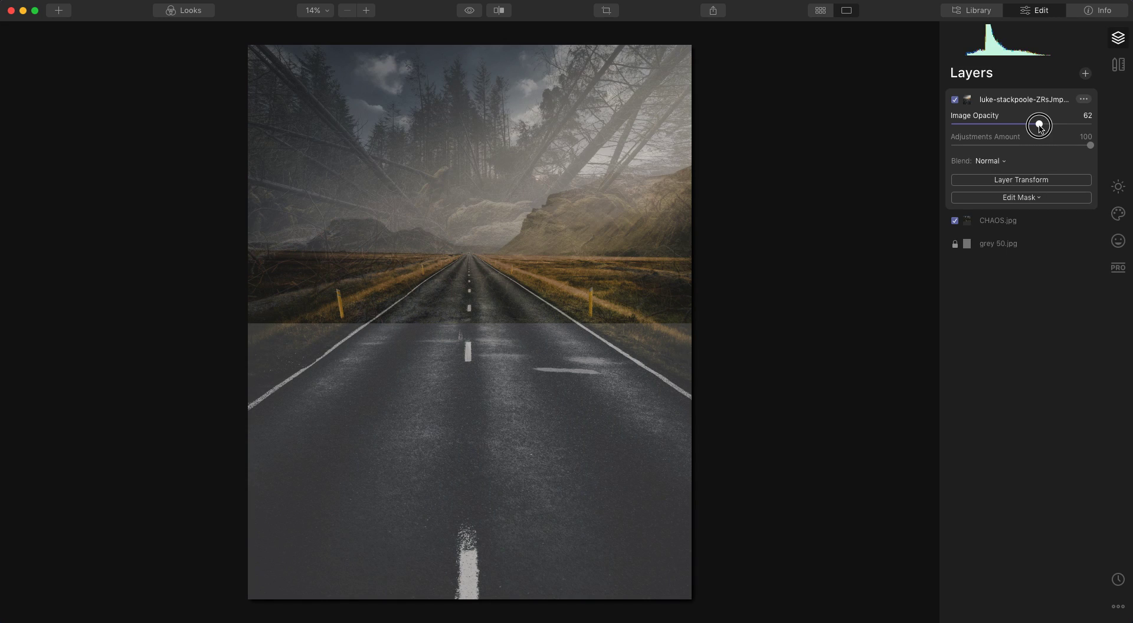
{"action": "left_click_drag", "start_coordinate": [1039, 126], "coordinate": [1109, 129]}
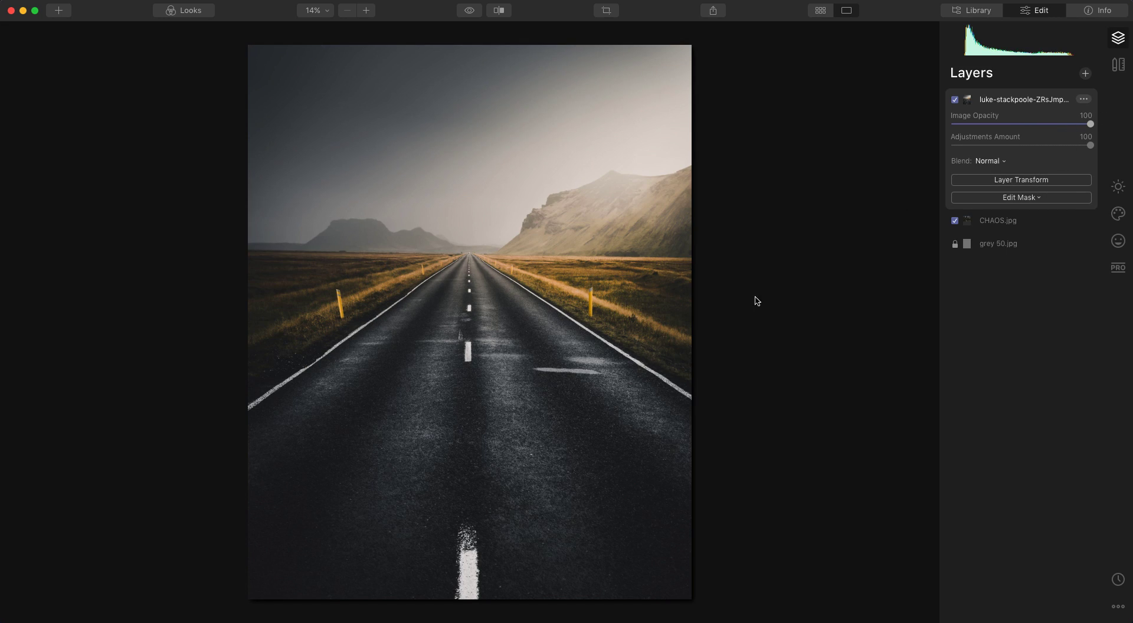
Step: Brush-mask the road layer at 26% softness, erasing the mountains and sky above the horizon to reveal the forest
{"action": "left_click", "coordinate": [1050, 198]}
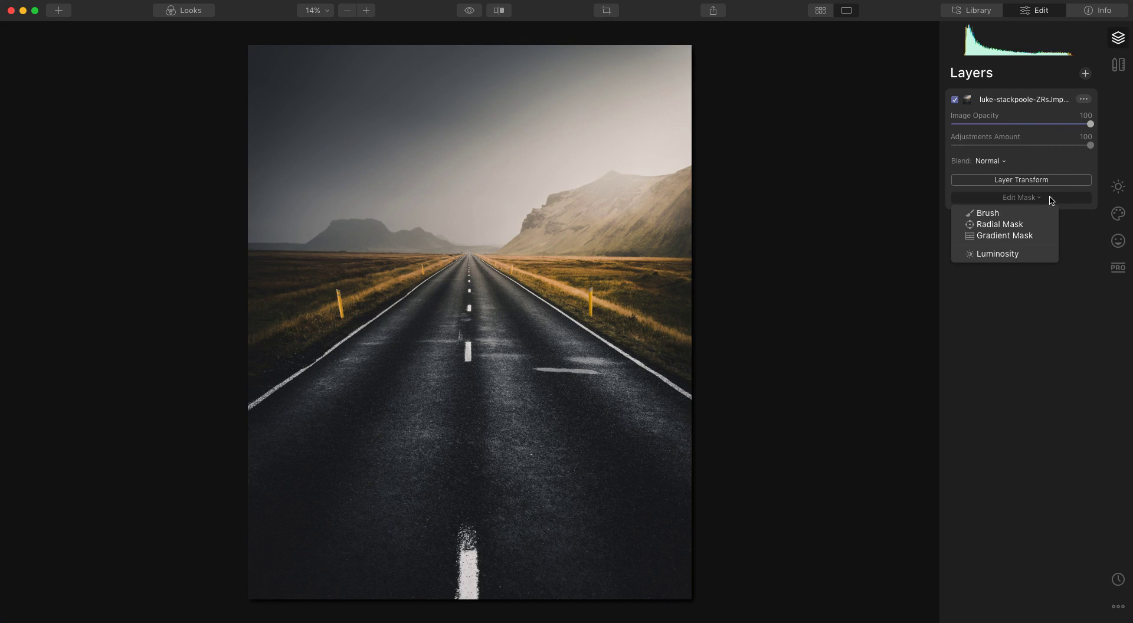
{"action": "left_click", "coordinate": [1024, 213]}
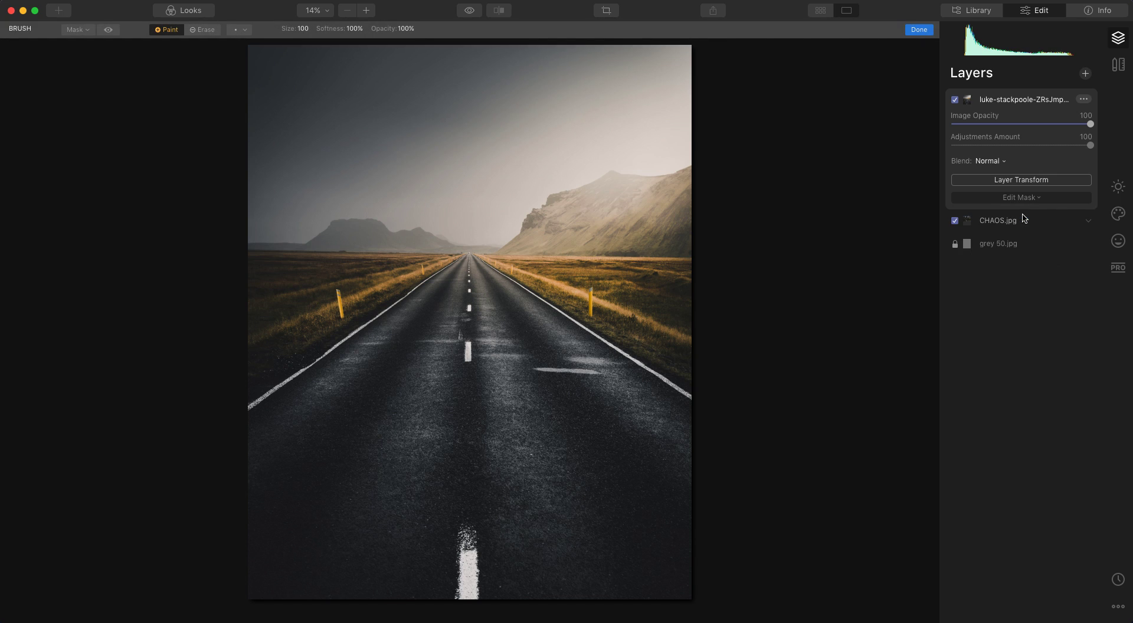
{"action": "left_click", "coordinate": [197, 33]}
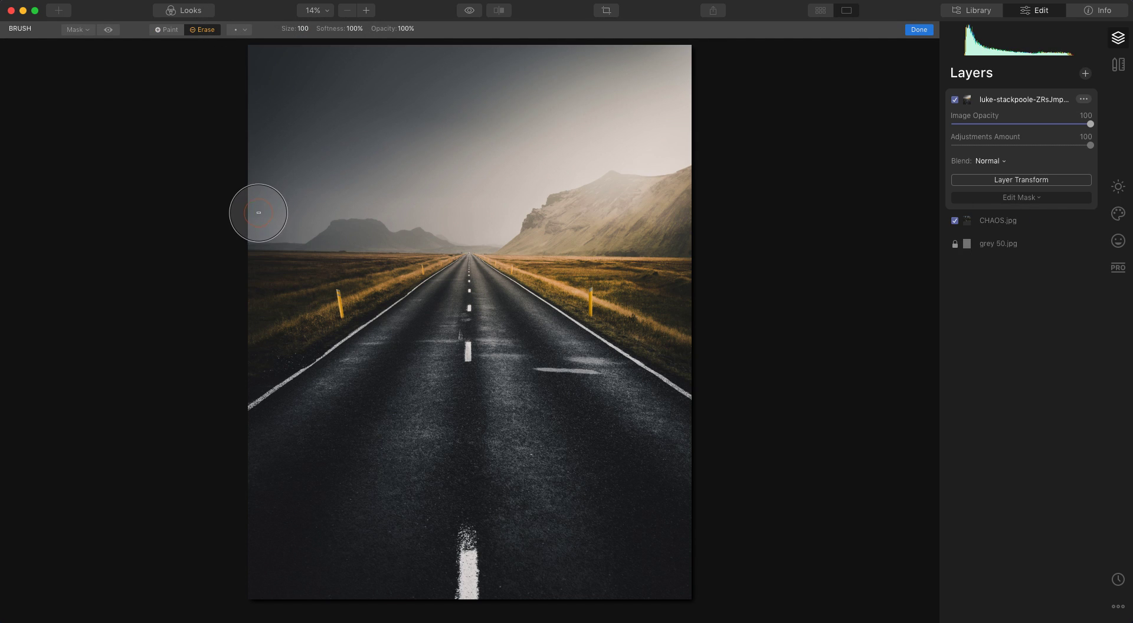
{"action": "left_click", "coordinate": [355, 29]}
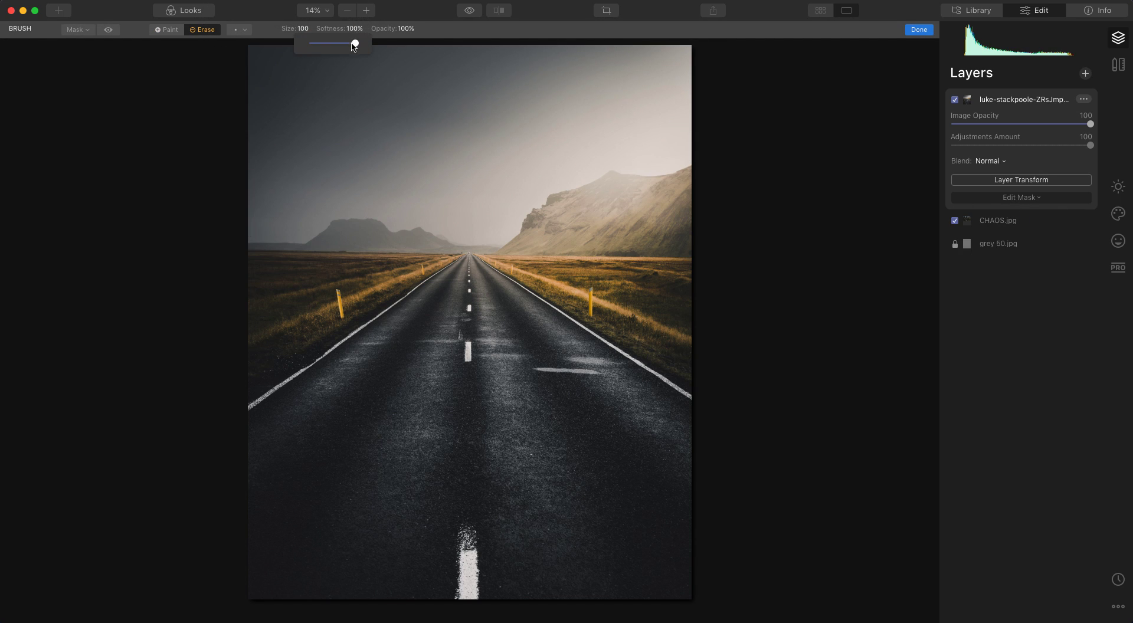
{"action": "left_click_drag", "start_coordinate": [352, 43], "coordinate": [321, 43]}
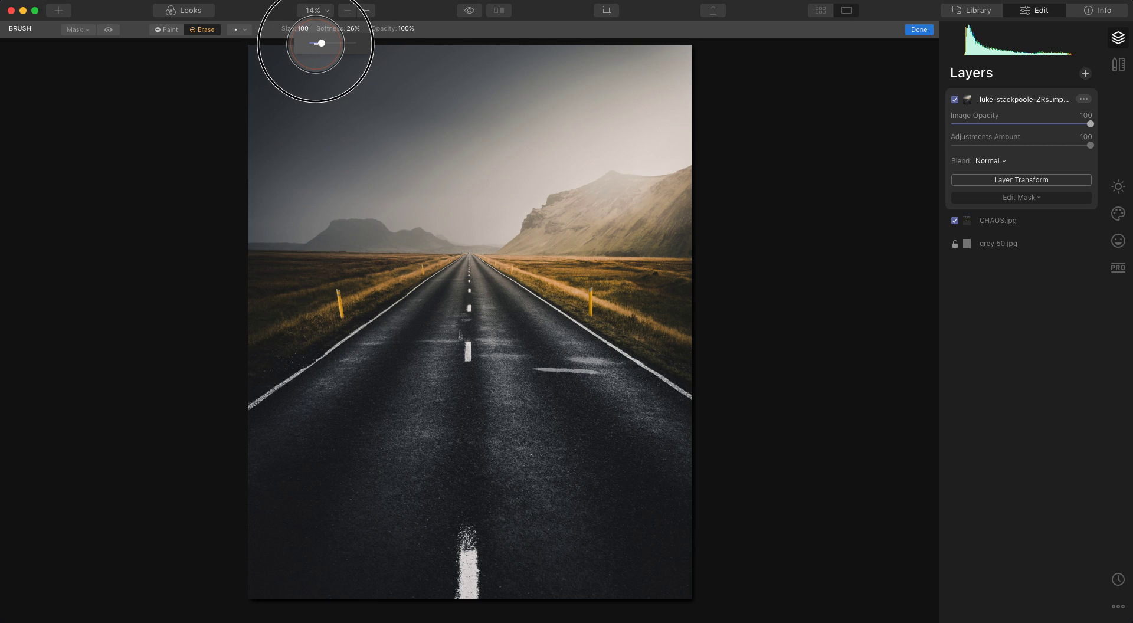
{"action": "left_click", "coordinate": [252, 222]}
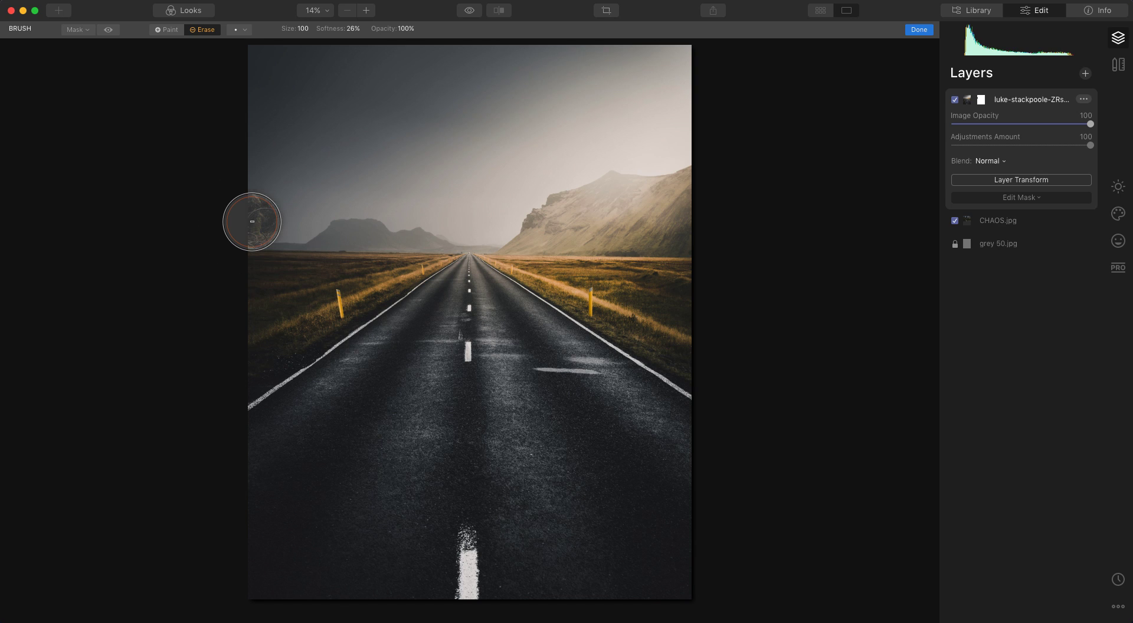
{"action": "left_click", "coordinate": [683, 228], "text": "shift"}
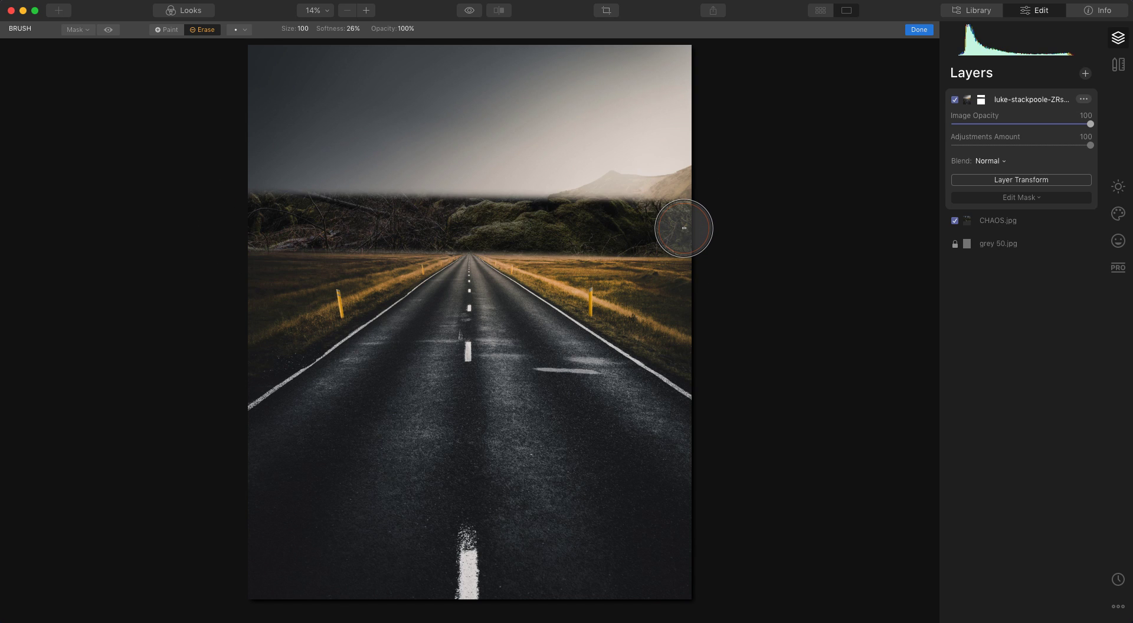
{"action": "mouse_move", "coordinate": [691, 197]}
{"action": "left_mouse_down"}
{"action": "mouse_move", "coordinate": [302, 177]}
{"action": "mouse_move", "coordinate": [678, 157]}
{"action": "mouse_move", "coordinate": [281, 114]}
{"action": "mouse_move", "coordinate": [652, 38]}
{"action": "mouse_move", "coordinate": [691, 47]}
{"action": "left_mouse_up"}
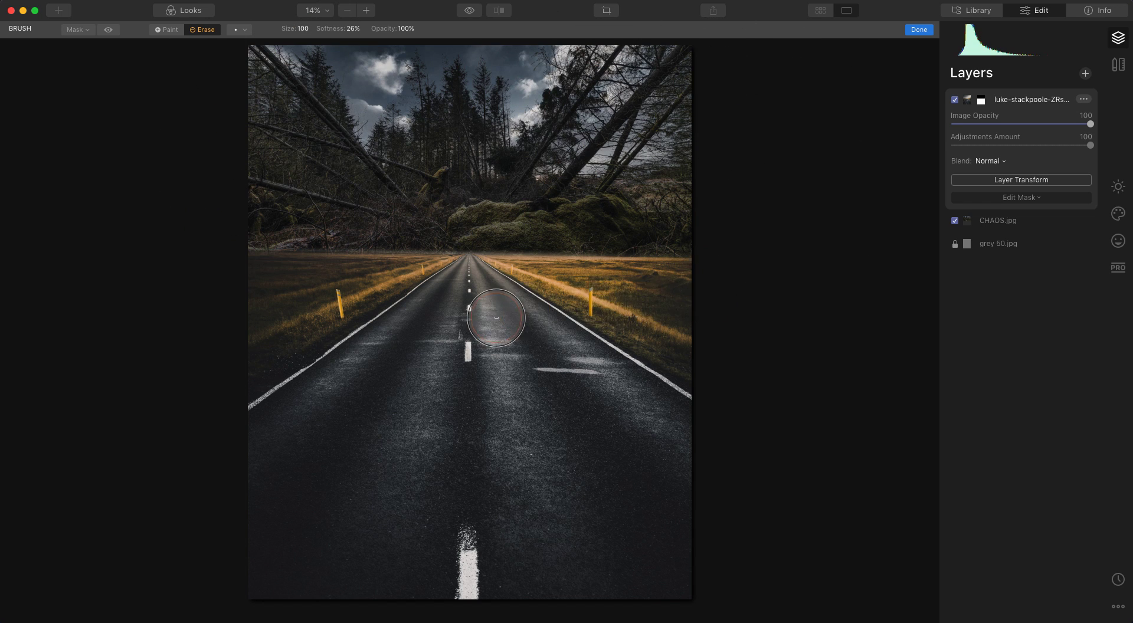
Step: Refine the road mask by painting along the grass below the horizon and erasing just above it with a size 28 brush
{"action": "left_click", "coordinate": [168, 30]}
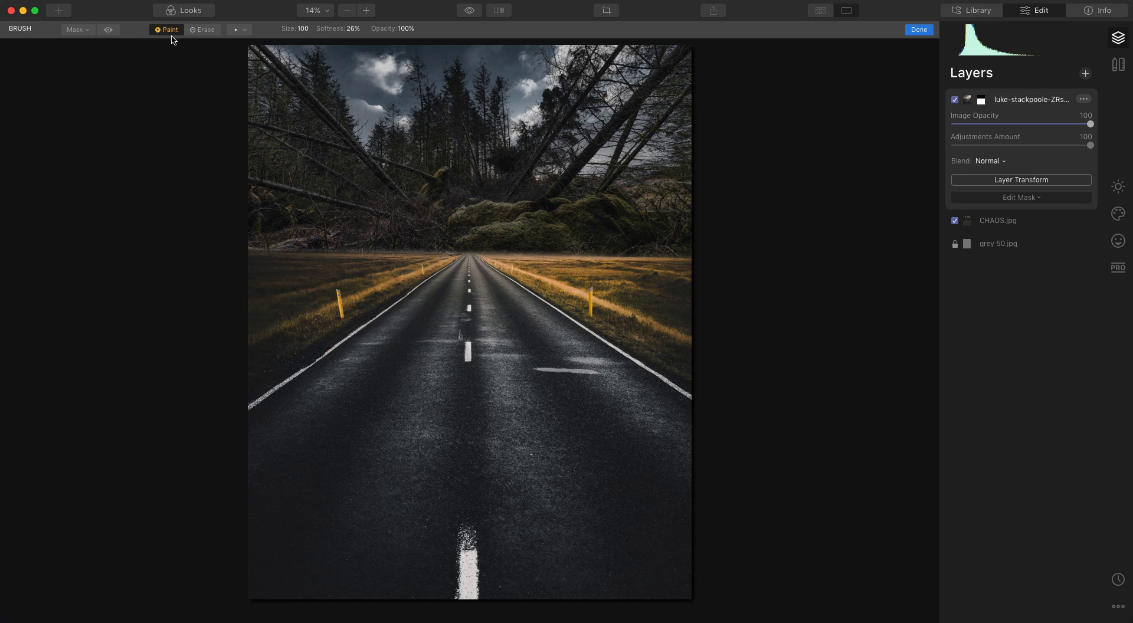
{"action": "mouse_move", "coordinate": [247, 280]}
{"action": "left_mouse_down"}
{"action": "mouse_move", "coordinate": [655, 297]}
{"action": "mouse_move", "coordinate": [679, 286]}
{"action": "left_mouse_up"}
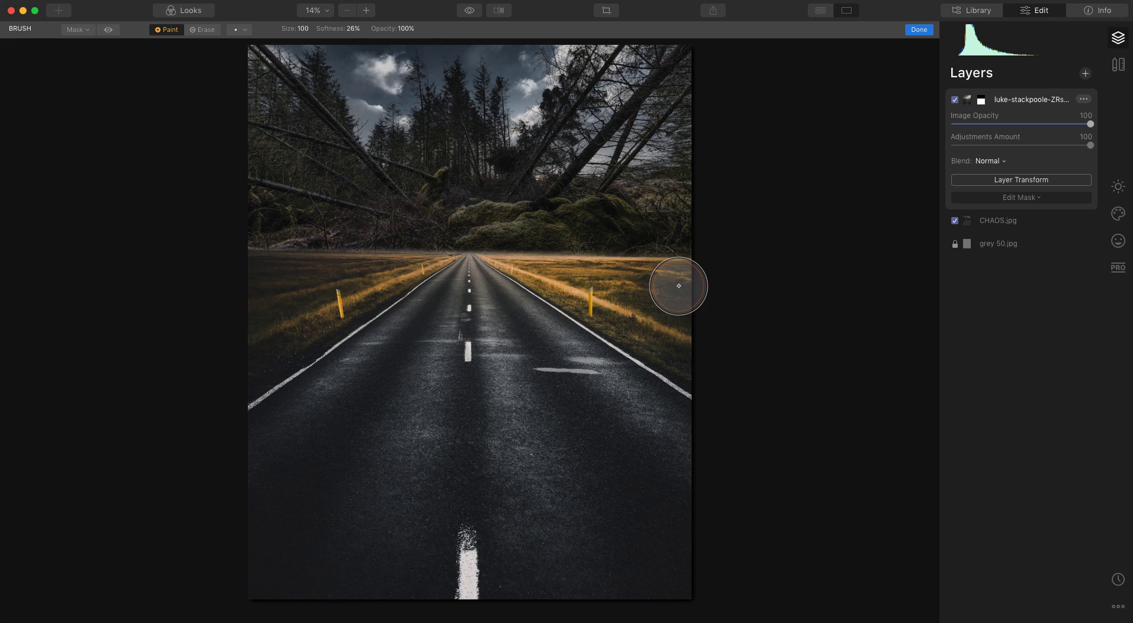
{"action": "key", "text": "alt"}
{"action": "key", "text": "bracketleft"}
{"action": "key", "text": "bracketleft"}
{"action": "key", "text": "bracketleft"}
{"action": "key", "text": "bracketleft"}
{"action": "key", "text": "bracketleft"}
{"action": "key", "text": "bracketleft"}
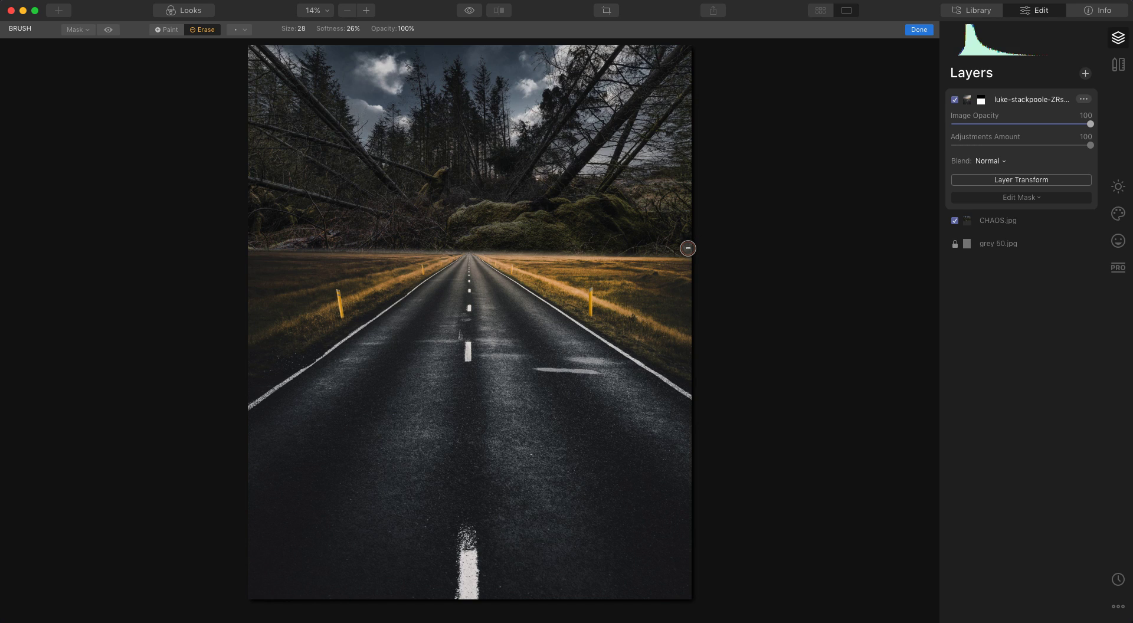
{"action": "left_click", "coordinate": [262, 241], "text": "shift"}
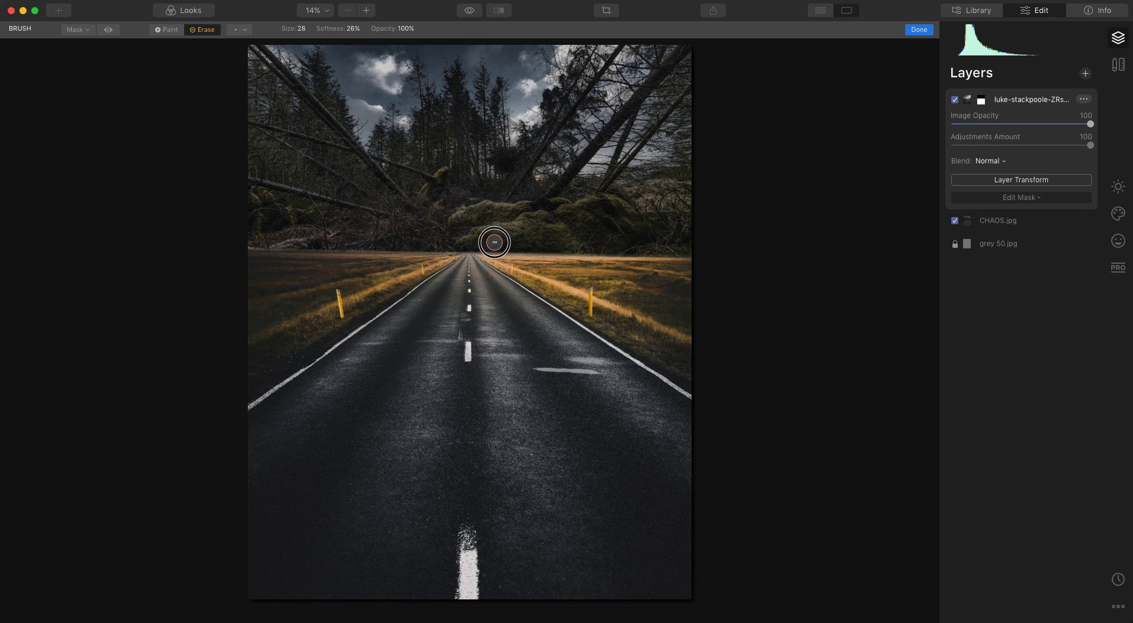
Step: Add the swimmer photo as a new image layer, check its placement at 53 opacity, and return the opacity to 100
{"action": "left_click", "coordinate": [1086, 74]}
{"action": "left_click", "coordinate": [1055, 101]}
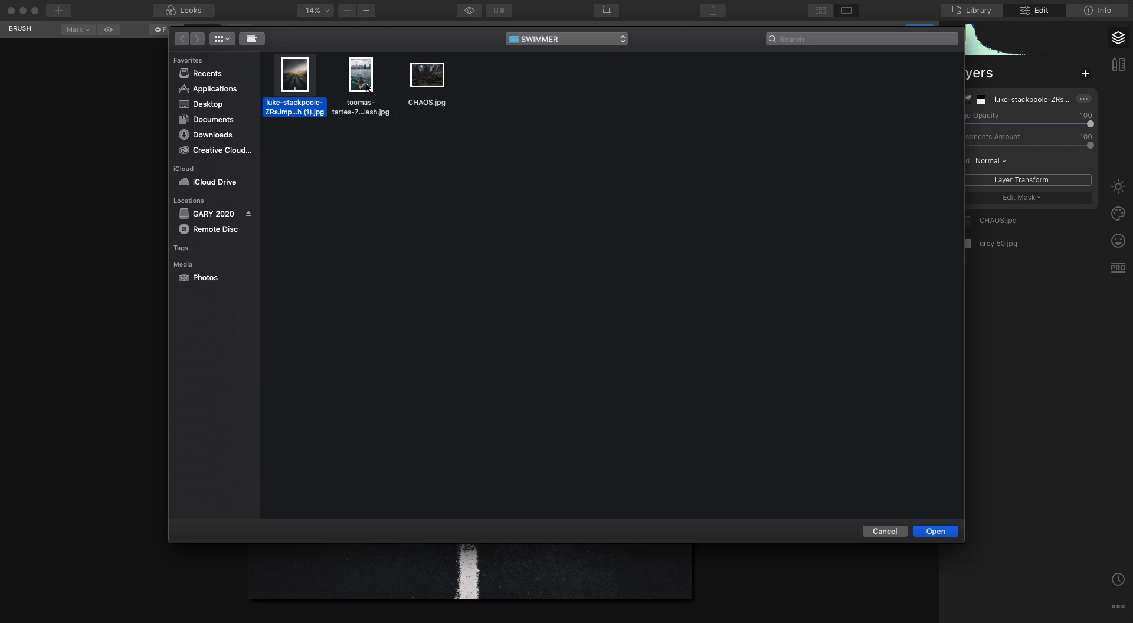
{"action": "left_click", "coordinate": [366, 88]}
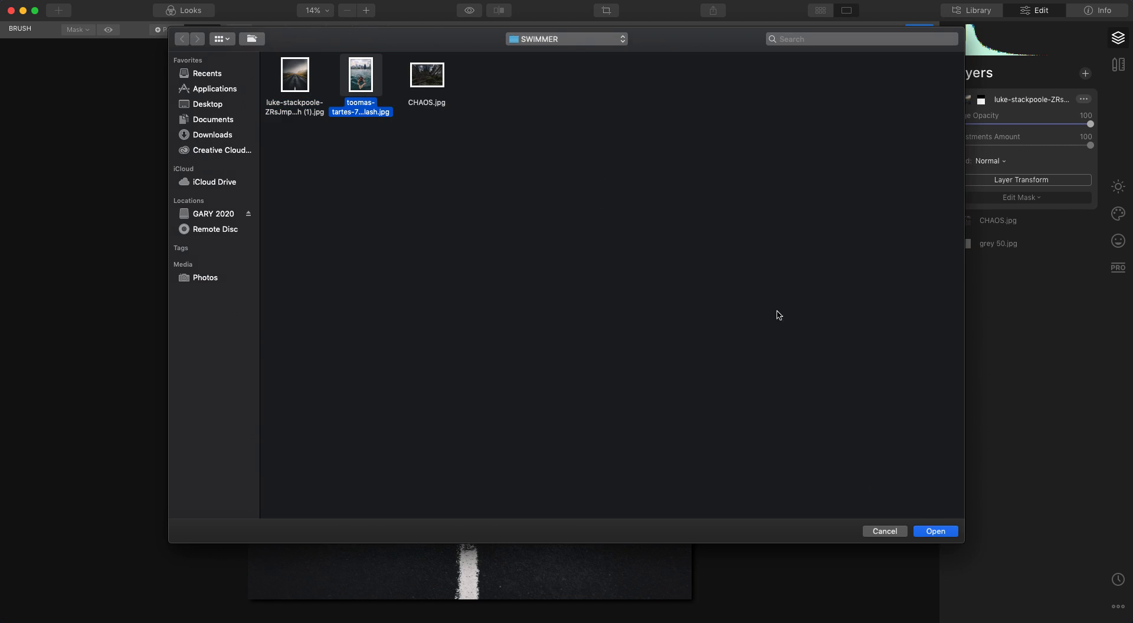
{"action": "key", "text": "Return"}
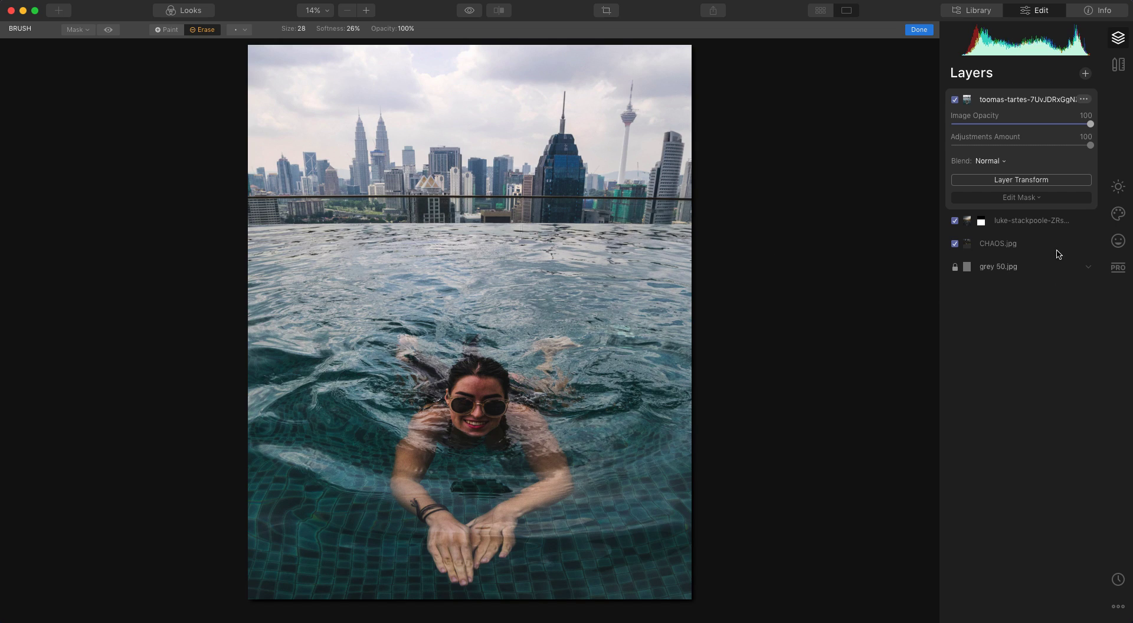
{"action": "left_click_drag", "start_coordinate": [1077, 125], "coordinate": [1026, 126]}
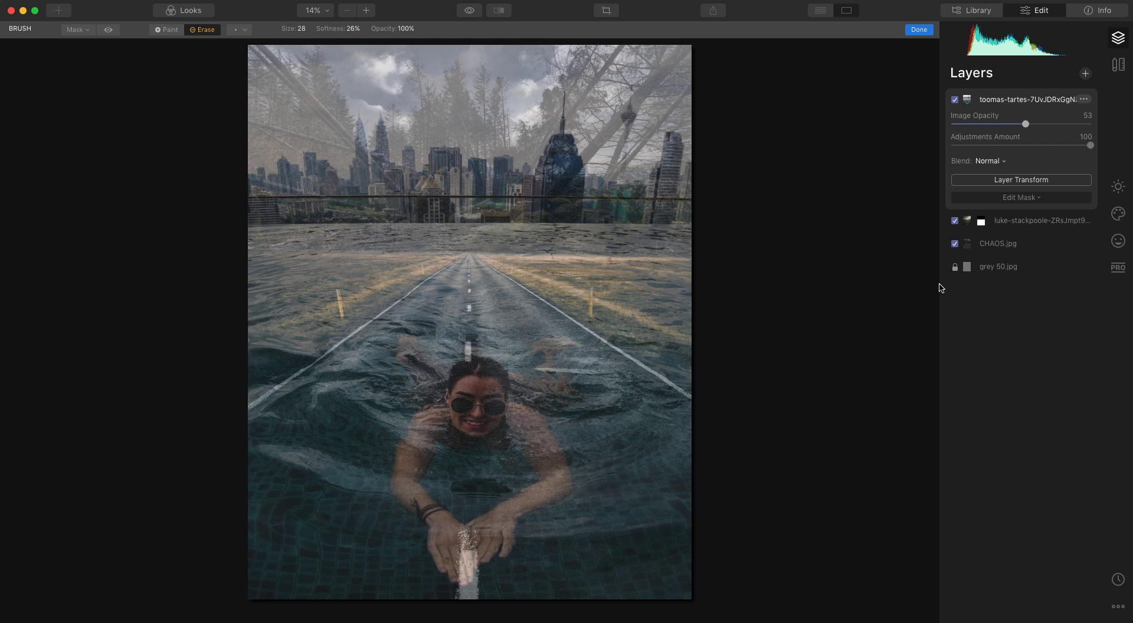
{"action": "left_click_drag", "start_coordinate": [1027, 126], "coordinate": [1091, 124]}
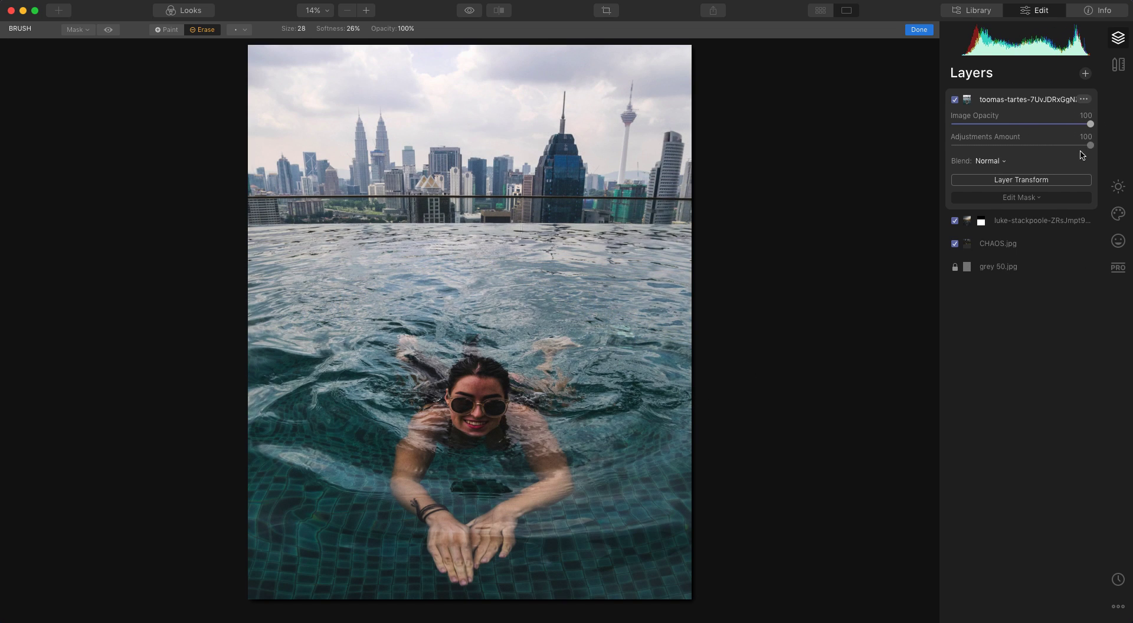
Step: Brush-mask the swimmer layer in Paint mode at size 140 and 100% softness, revealing the swimmer and water within the road
{"action": "left_click", "coordinate": [1045, 200]}
{"action": "left_click", "coordinate": [1045, 200]}
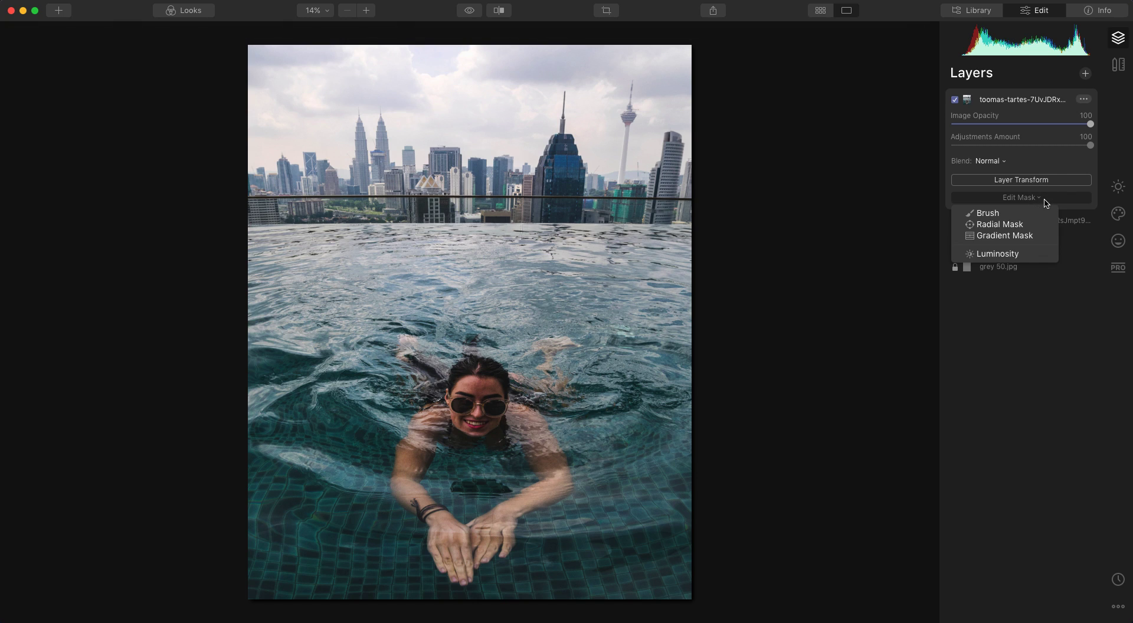
{"action": "left_click", "coordinate": [1010, 214]}
{"action": "left_click", "coordinate": [166, 30]}
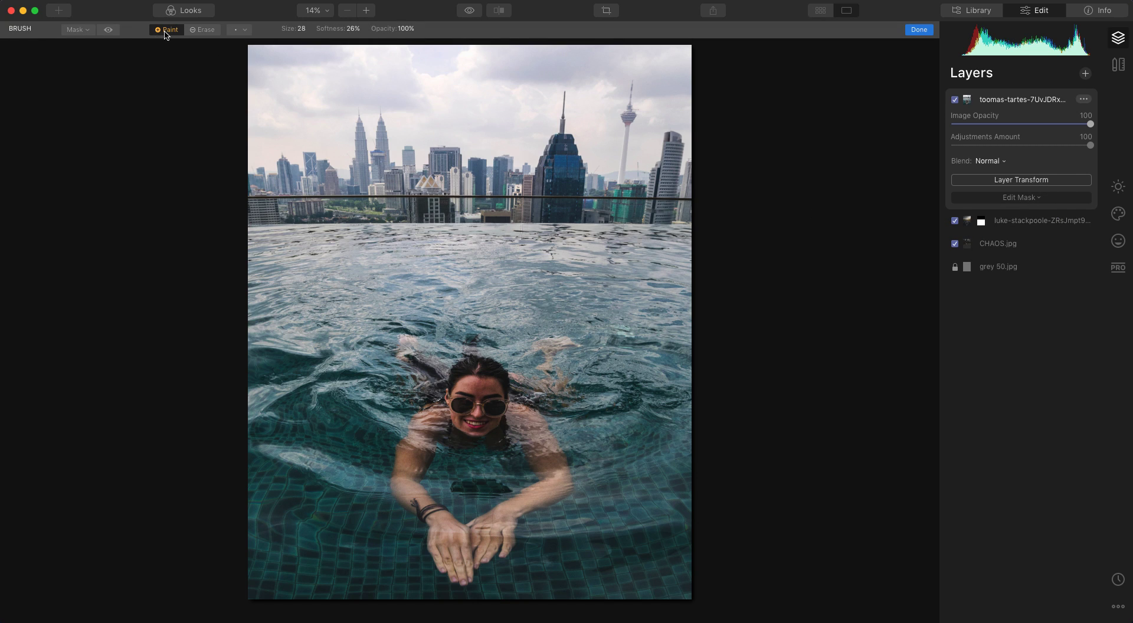
{"action": "left_click", "coordinate": [353, 31]}
{"action": "left_click_drag", "start_coordinate": [355, 43], "coordinate": [391, 43]}
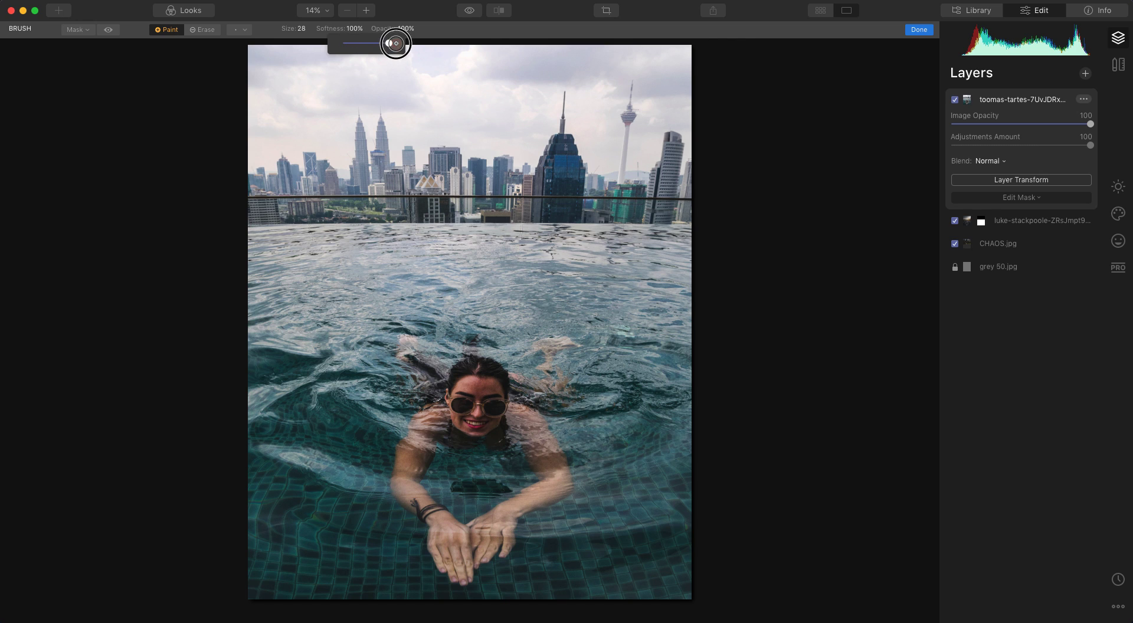
{"action": "left_click", "coordinate": [301, 31]}
{"action": "left_click_drag", "start_coordinate": [314, 43], "coordinate": [320, 43]}
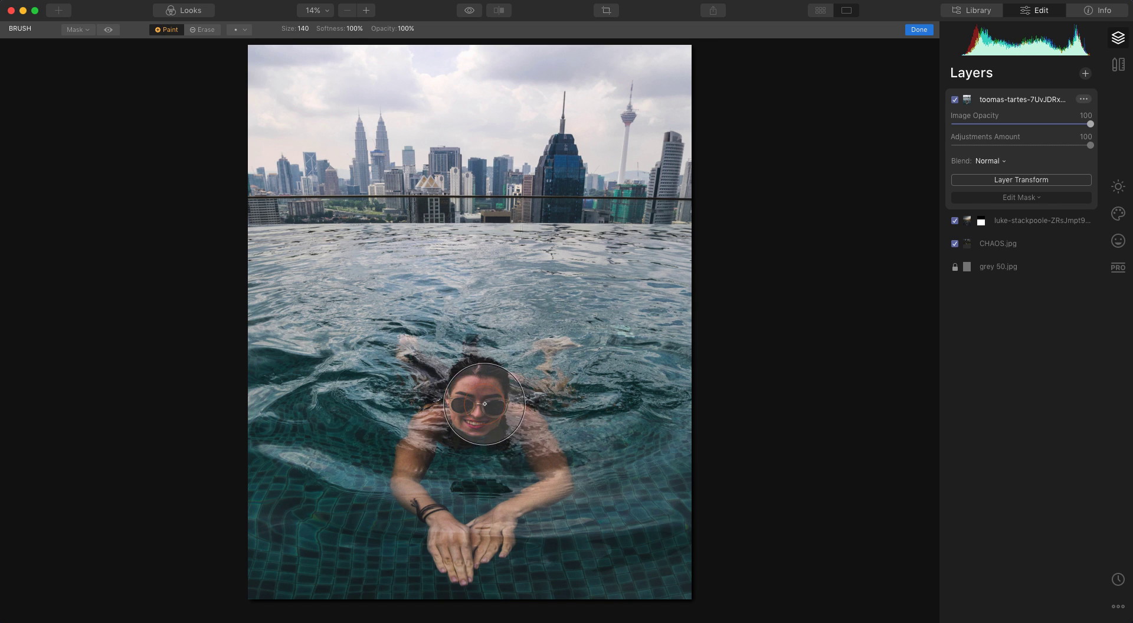
{"action": "mouse_move", "coordinate": [481, 418]}
{"action": "left_mouse_down"}
{"action": "mouse_move", "coordinate": [469, 395]}
{"action": "mouse_move", "coordinate": [437, 422]}
{"action": "mouse_move", "coordinate": [495, 443]}
{"action": "mouse_move", "coordinate": [519, 406]}
{"action": "mouse_move", "coordinate": [490, 422]}
{"action": "mouse_move", "coordinate": [559, 439]}
{"action": "mouse_move", "coordinate": [543, 430]}
{"action": "mouse_move", "coordinate": [594, 468]}
{"action": "mouse_move", "coordinate": [585, 449]}
{"action": "mouse_move", "coordinate": [698, 515]}
{"action": "mouse_move", "coordinate": [649, 542]}
{"action": "mouse_move", "coordinate": [278, 553]}
{"action": "mouse_move", "coordinate": [475, 567]}
{"action": "mouse_move", "coordinate": [264, 565]}
{"action": "mouse_move", "coordinate": [548, 543]}
{"action": "mouse_move", "coordinate": [594, 481]}
{"action": "mouse_move", "coordinate": [463, 420]}
{"action": "mouse_move", "coordinate": [454, 390]}
{"action": "mouse_move", "coordinate": [478, 364]}
{"action": "mouse_move", "coordinate": [464, 326]}
{"action": "mouse_move", "coordinate": [531, 382]}
{"action": "mouse_move", "coordinate": [485, 334]}
{"action": "mouse_move", "coordinate": [687, 477]}
{"action": "mouse_move", "coordinate": [609, 445]}
{"action": "mouse_move", "coordinate": [448, 324]}
{"action": "mouse_move", "coordinate": [407, 440]}
{"action": "mouse_move", "coordinate": [342, 512]}
{"action": "mouse_move", "coordinate": [331, 512]}
{"action": "mouse_move", "coordinate": [428, 362]}
{"action": "mouse_move", "coordinate": [269, 507]}
{"action": "mouse_move", "coordinate": [464, 327]}
{"action": "mouse_move", "coordinate": [635, 446]}
{"action": "left_mouse_up"}
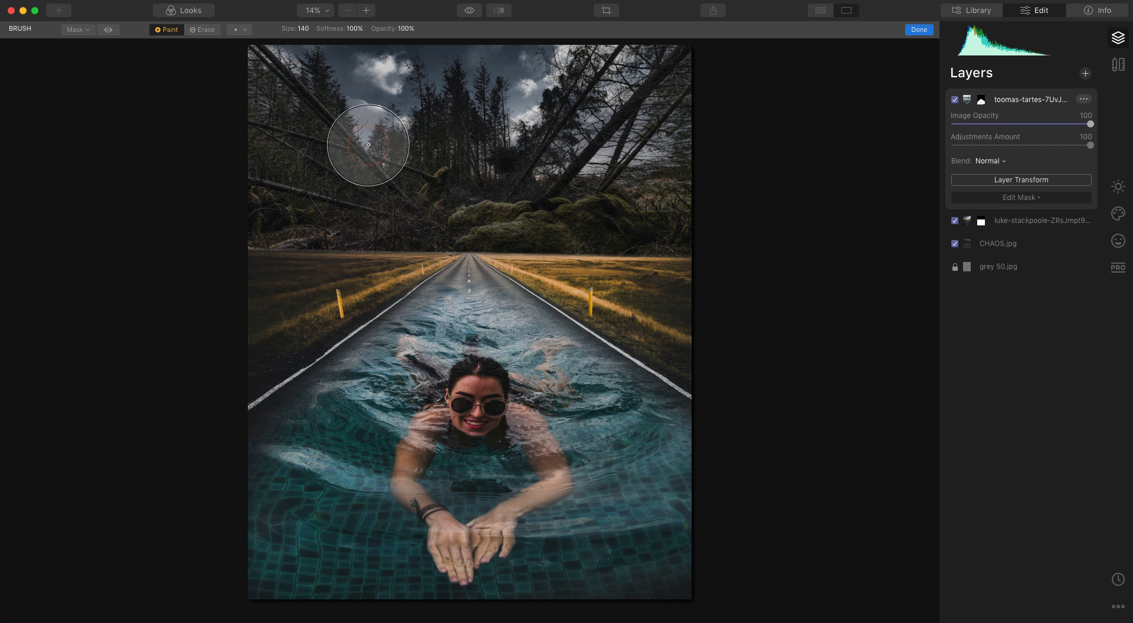
Step: Reduce the brush size and paint more water behind the swimmer along the narrowing road towards the horizon
{"action": "key", "text": "bracketleft"}
{"action": "key", "text": "bracketleft"}
{"action": "key", "text": "bracketleft"}
{"action": "key", "text": "bracketleft"}
{"action": "key", "text": "bracketleft"}
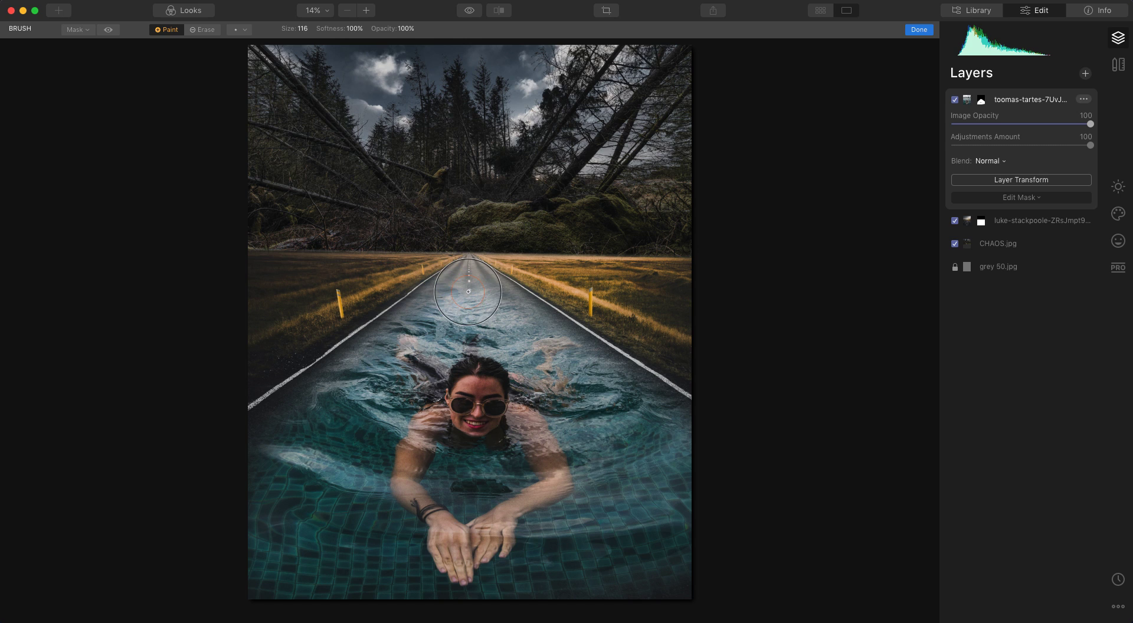
{"action": "left_click_drag", "start_coordinate": [467, 288], "coordinate": [509, 336]}
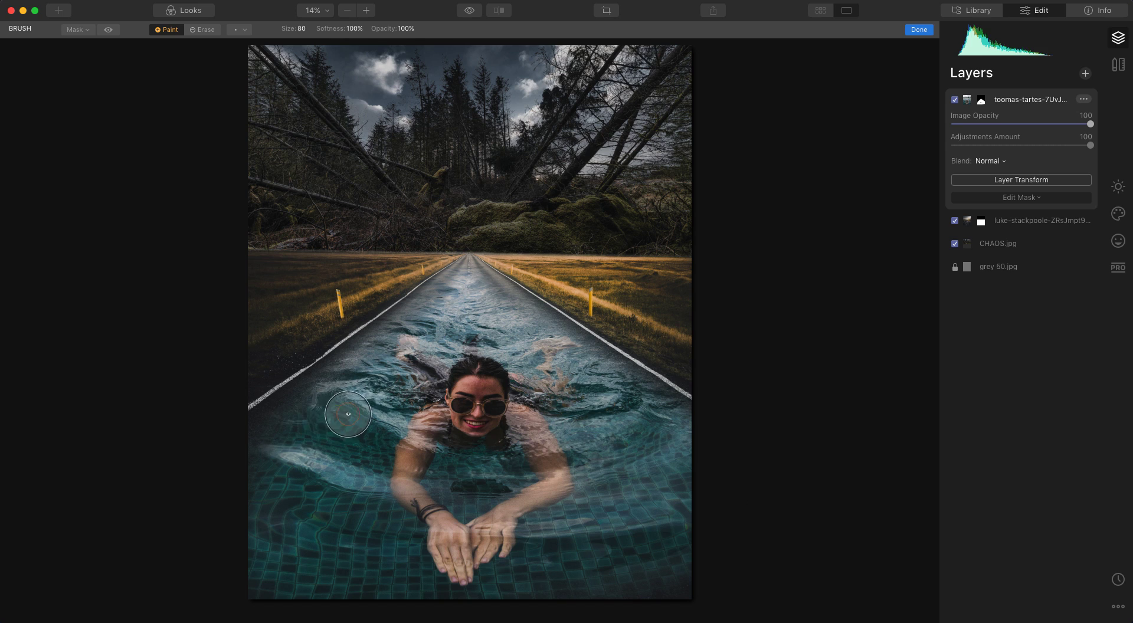
Step: Erase water spilling over the road's left edge with a size 80 brush at 63% opacity
{"action": "left_click", "coordinate": [202, 29]}
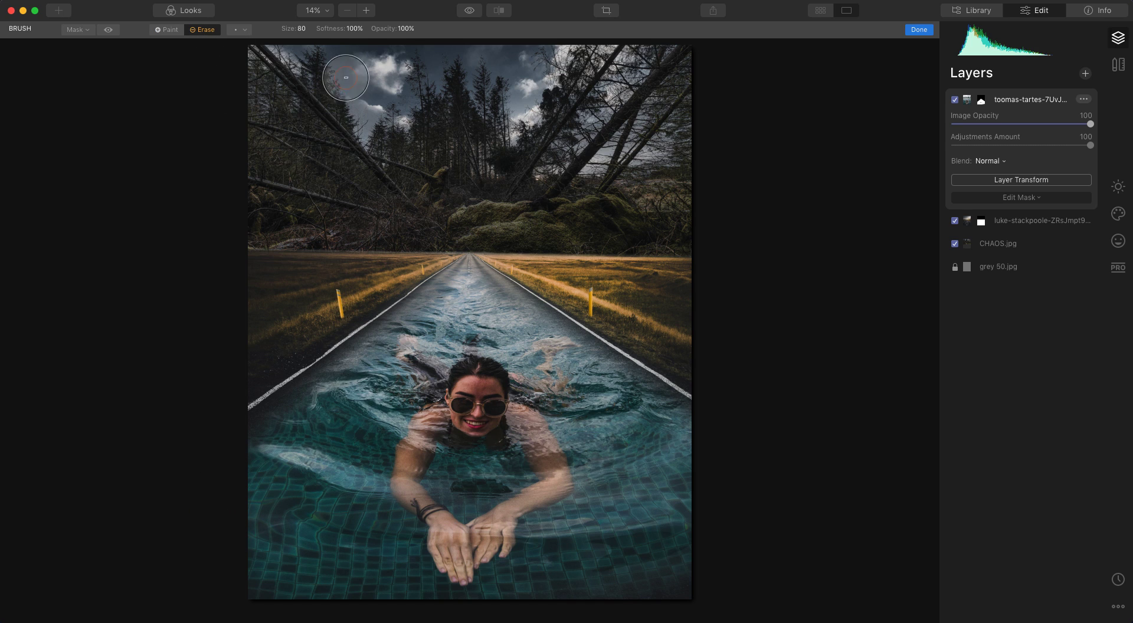
{"action": "left_click", "coordinate": [406, 32]}
{"action": "left_click_drag", "start_coordinate": [407, 43], "coordinate": [390, 43]}
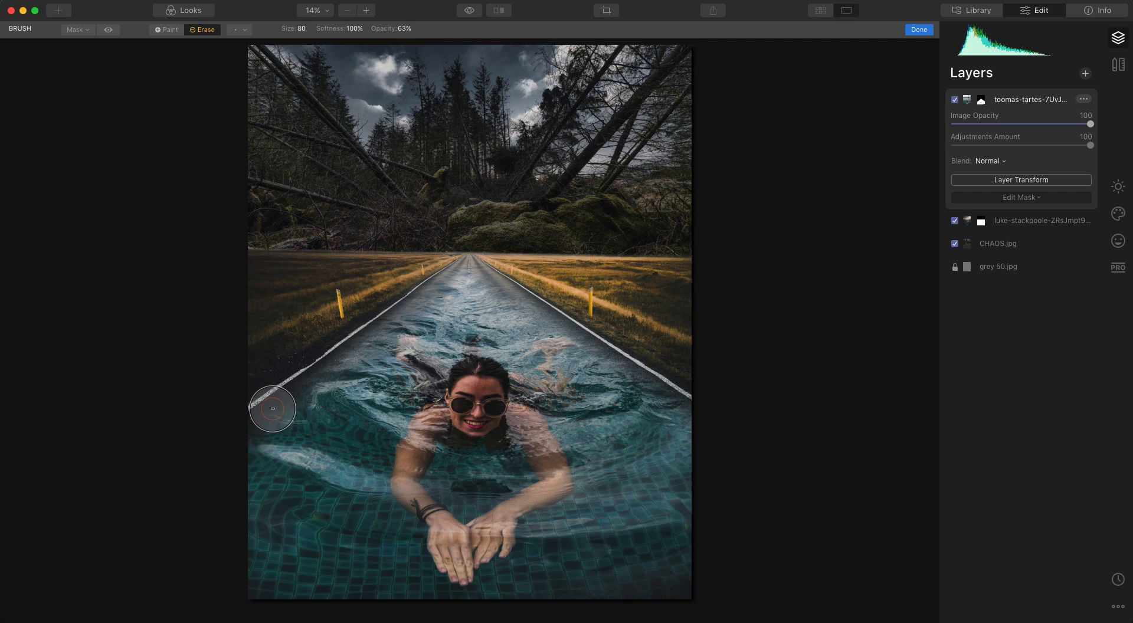
{"action": "mouse_move", "coordinate": [299, 417]}
{"action": "left_mouse_down"}
{"action": "mouse_move", "coordinate": [291, 392]}
{"action": "mouse_move", "coordinate": [304, 367]}
{"action": "mouse_move", "coordinate": [343, 359]}
{"action": "mouse_move", "coordinate": [283, 384]}
{"action": "mouse_move", "coordinate": [274, 417]}
{"action": "mouse_move", "coordinate": [242, 427]}
{"action": "left_mouse_up"}
{"action": "left_click_drag", "start_coordinate": [327, 355], "coordinate": [344, 348]}
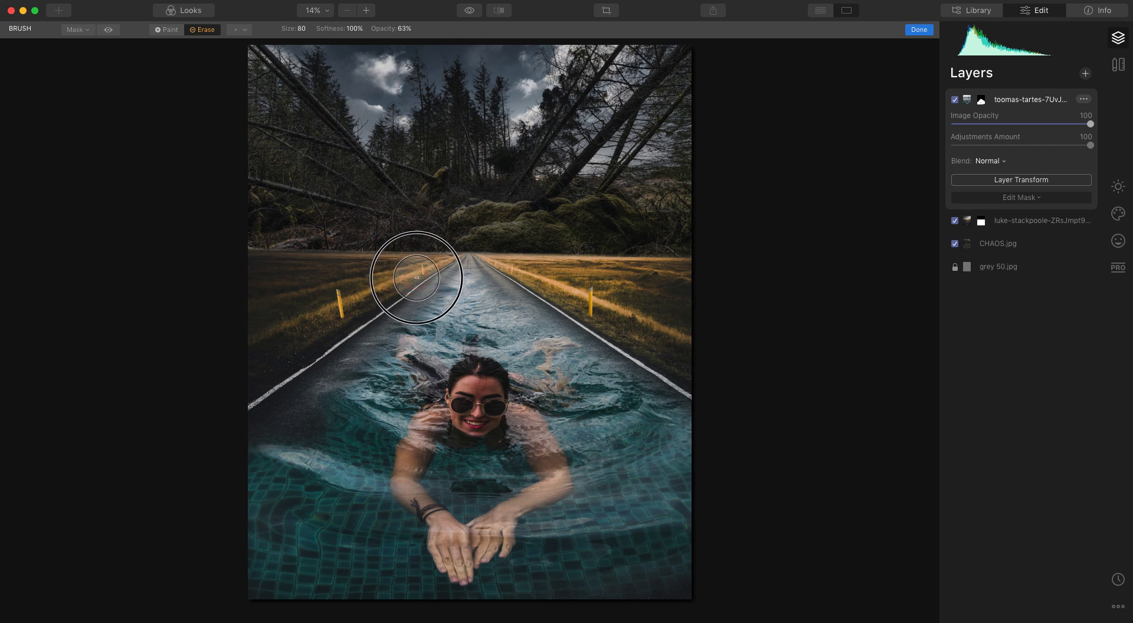
Step: Paint water back along the road up to its vanishing point with a size 44 brush at 63% opacity
{"action": "key", "text": "bracketleft"}
{"action": "key", "text": "bracketleft"}
{"action": "key", "text": "bracketleft"}
{"action": "key", "text": "bracketleft"}
{"action": "key", "text": "x"}
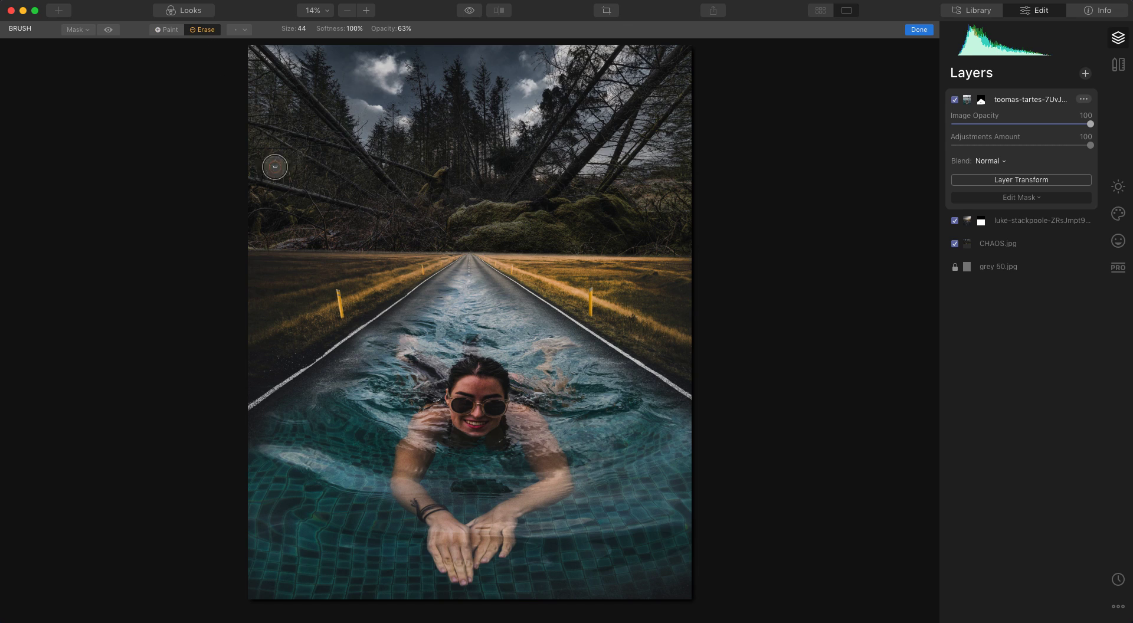
{"action": "left_click_drag", "start_coordinate": [425, 325], "coordinate": [467, 266]}
Step: Add an adjustment layer above the swimmer layer and apply the Red Trace LUT from Color Styles
{"action": "left_click", "coordinate": [1086, 75]}
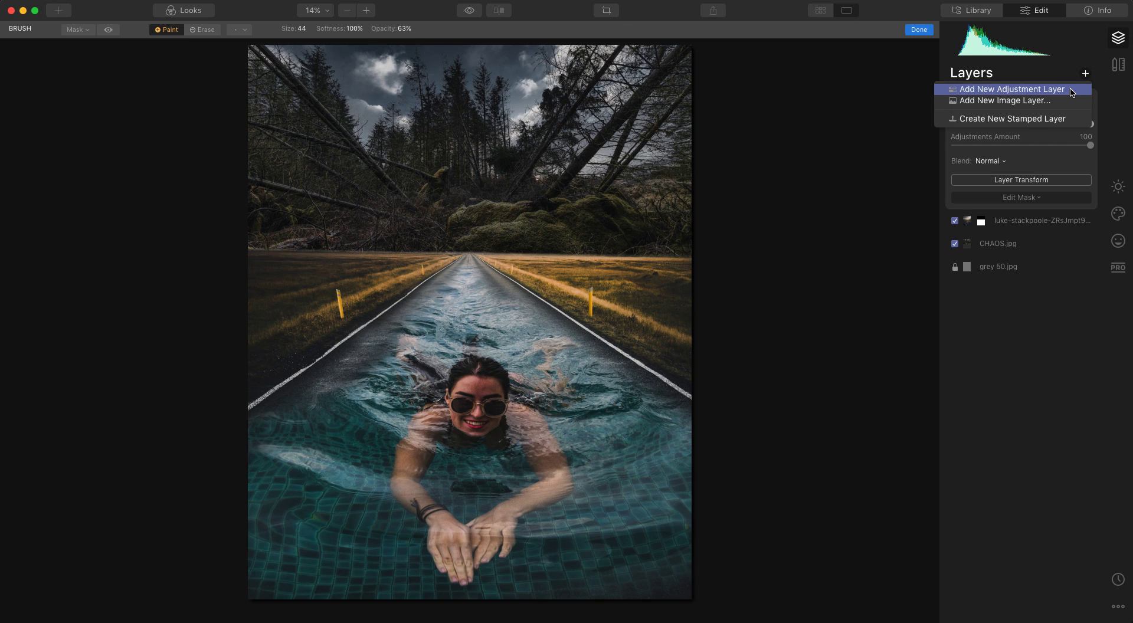
{"action": "left_click", "coordinate": [1072, 93]}
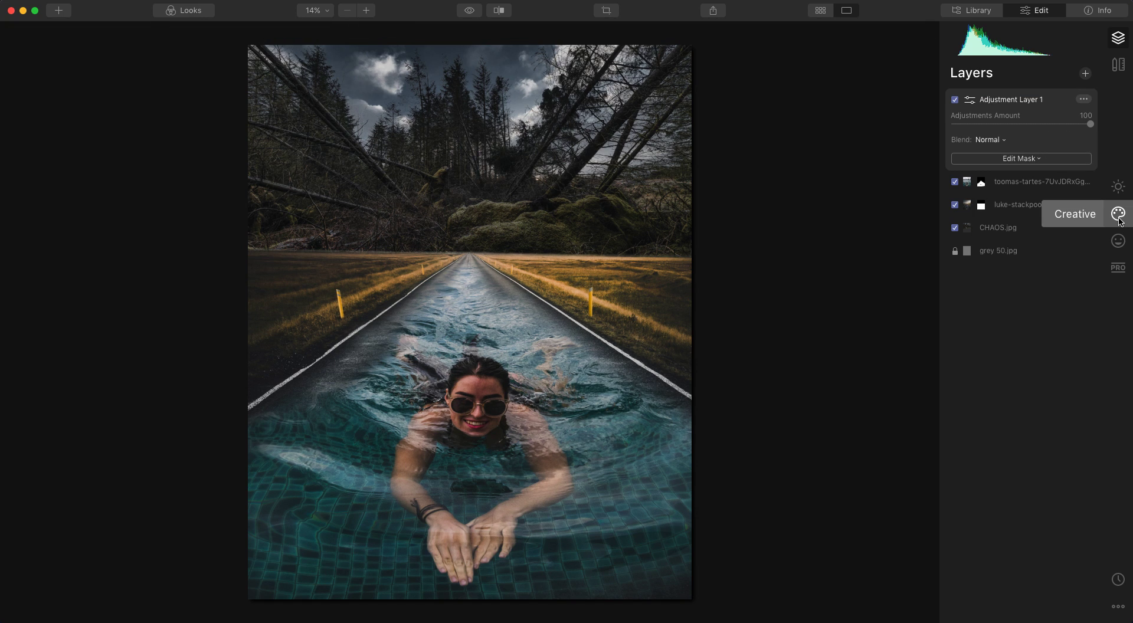
{"action": "left_click", "coordinate": [1119, 214]}
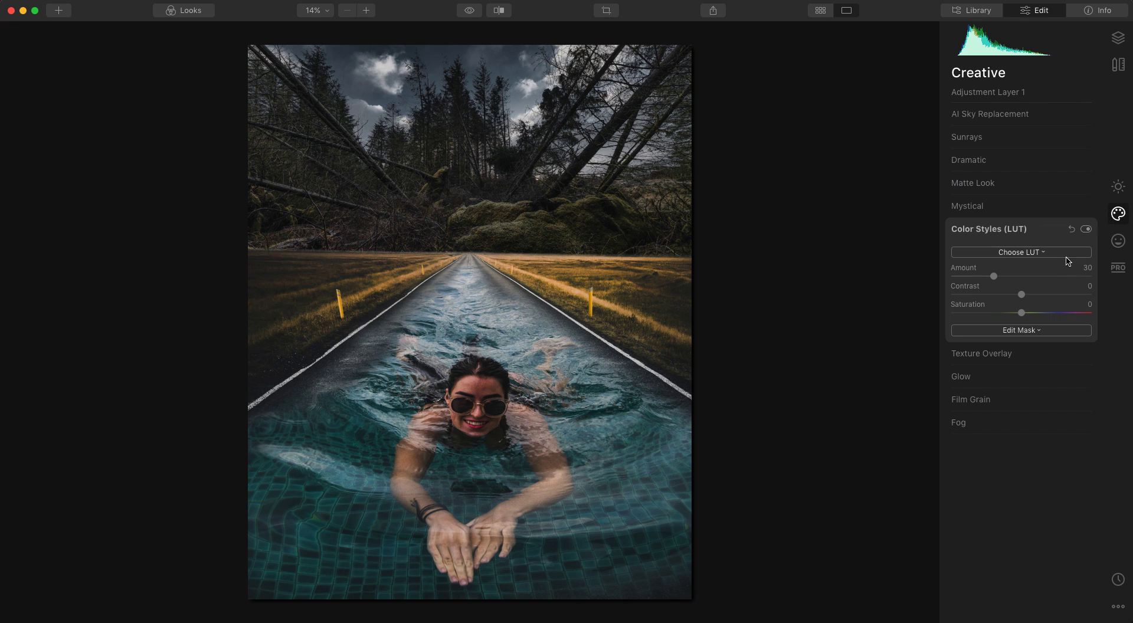
{"action": "left_click", "coordinate": [1043, 253]}
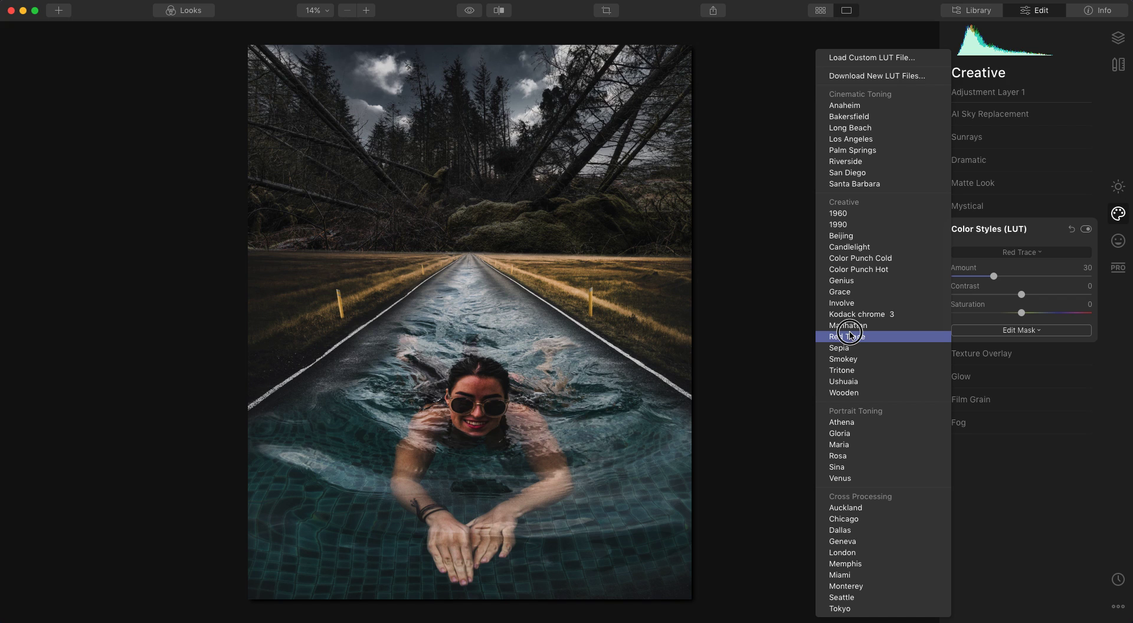
{"action": "left_click", "coordinate": [850, 336]}
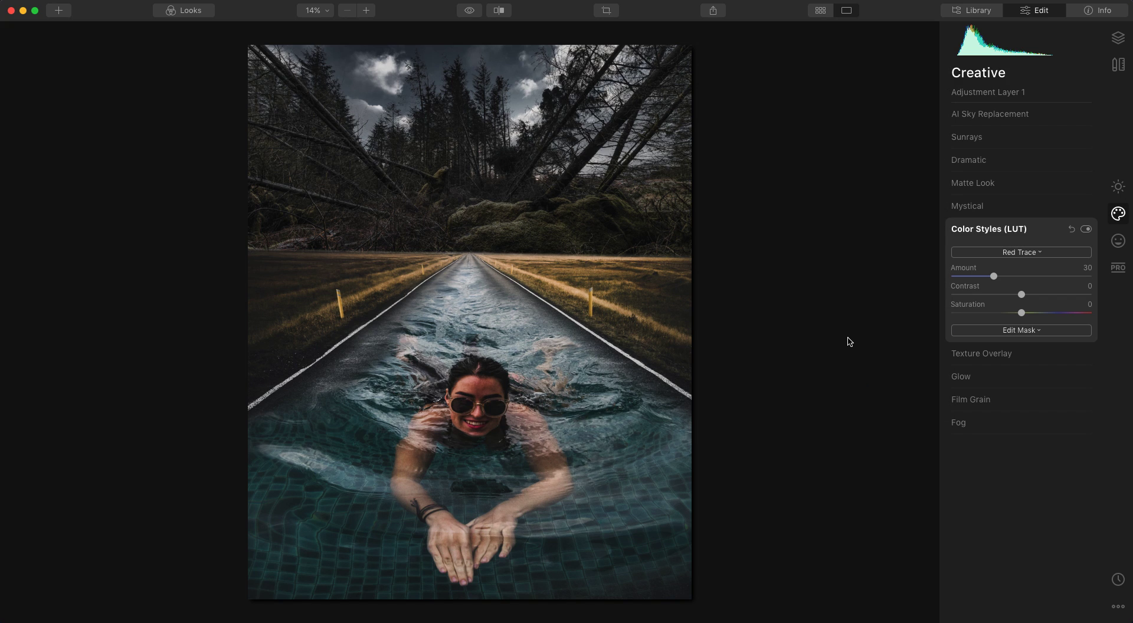
Step: Add a second adjustment layer and apply the Camden look from the Cinematic Bespoke collection at amount 66
{"action": "left_click", "coordinate": [1118, 39]}
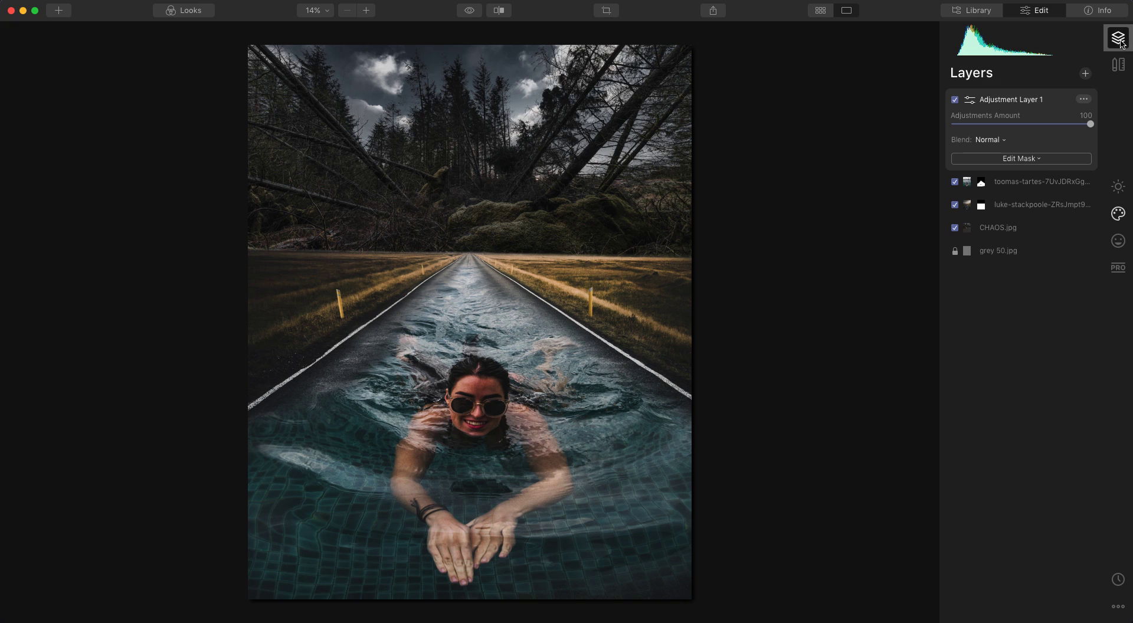
{"action": "left_click", "coordinate": [1085, 73]}
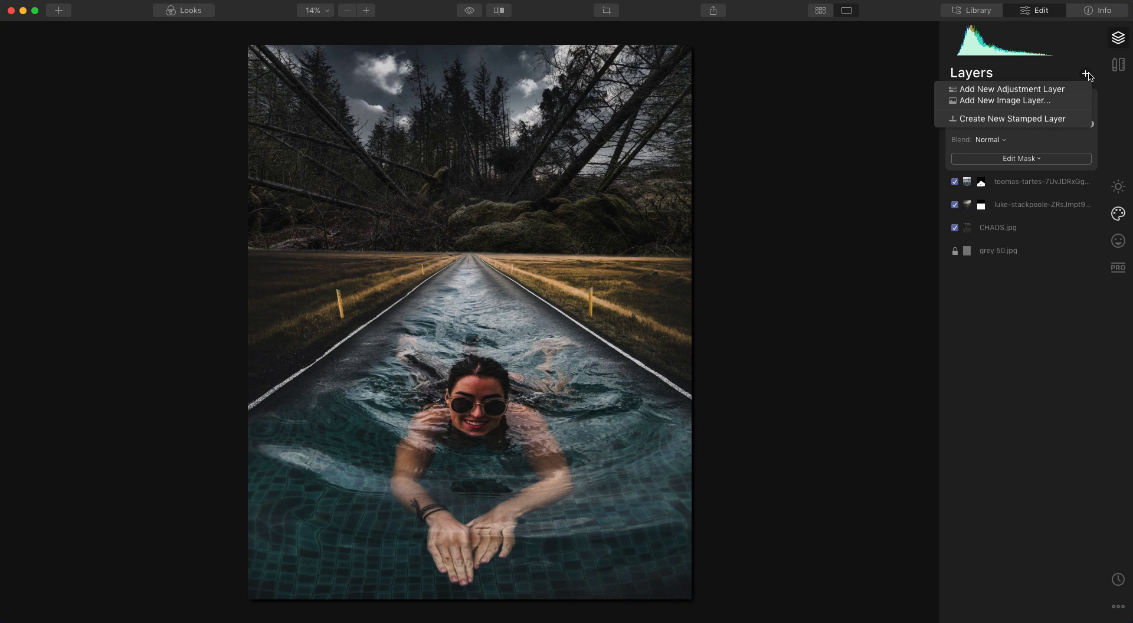
{"action": "left_click", "coordinate": [1064, 90]}
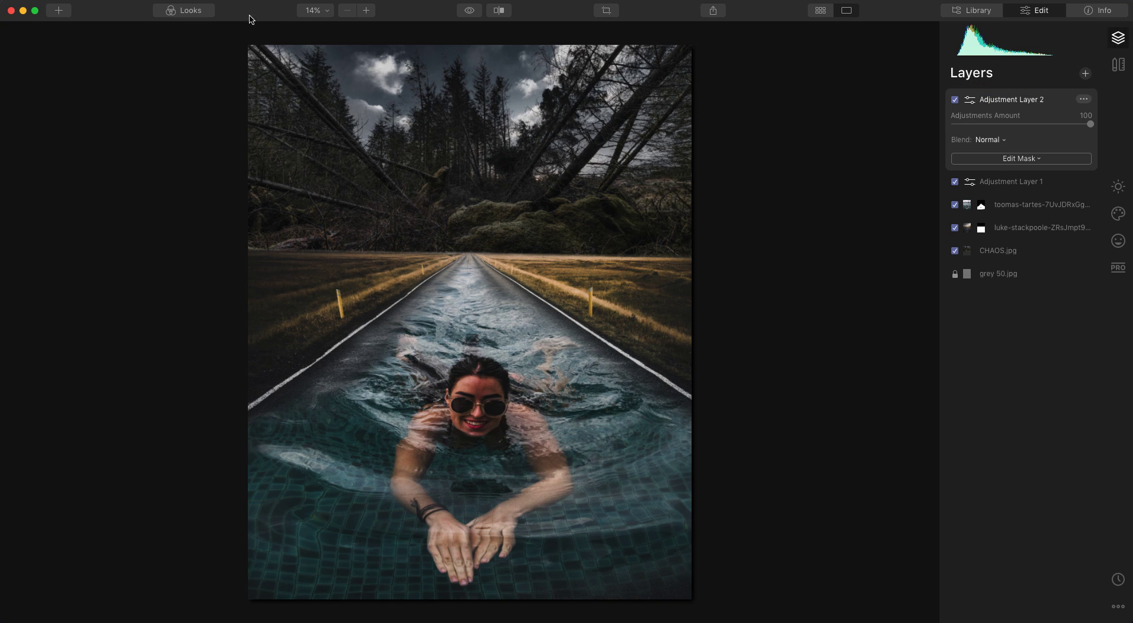
{"action": "left_click", "coordinate": [189, 11]}
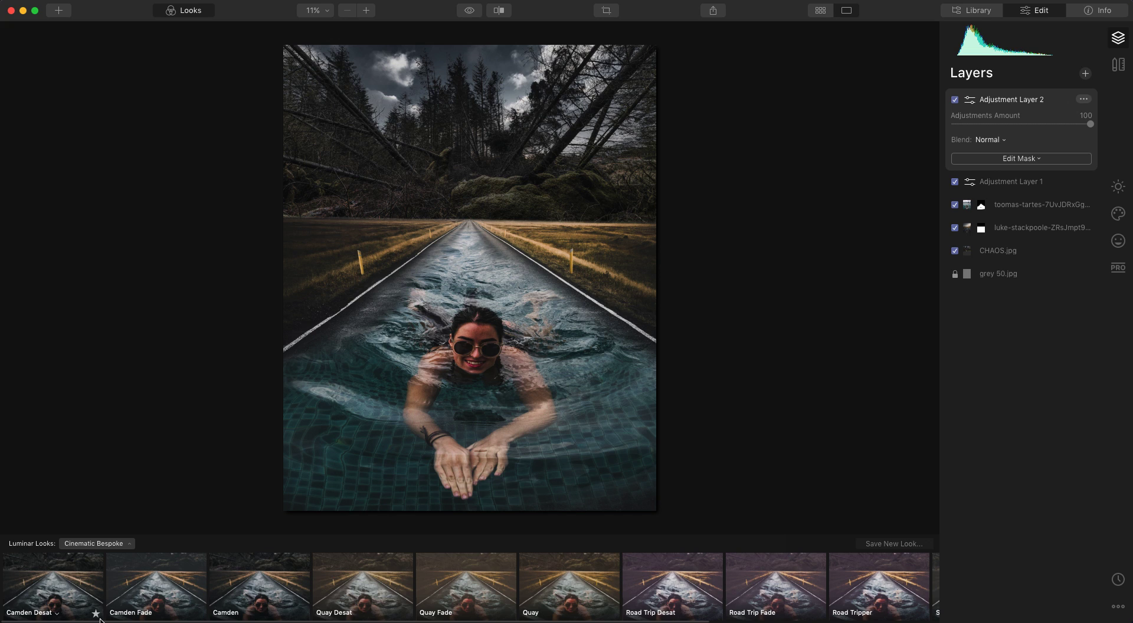
{"action": "left_click", "coordinate": [254, 586]}
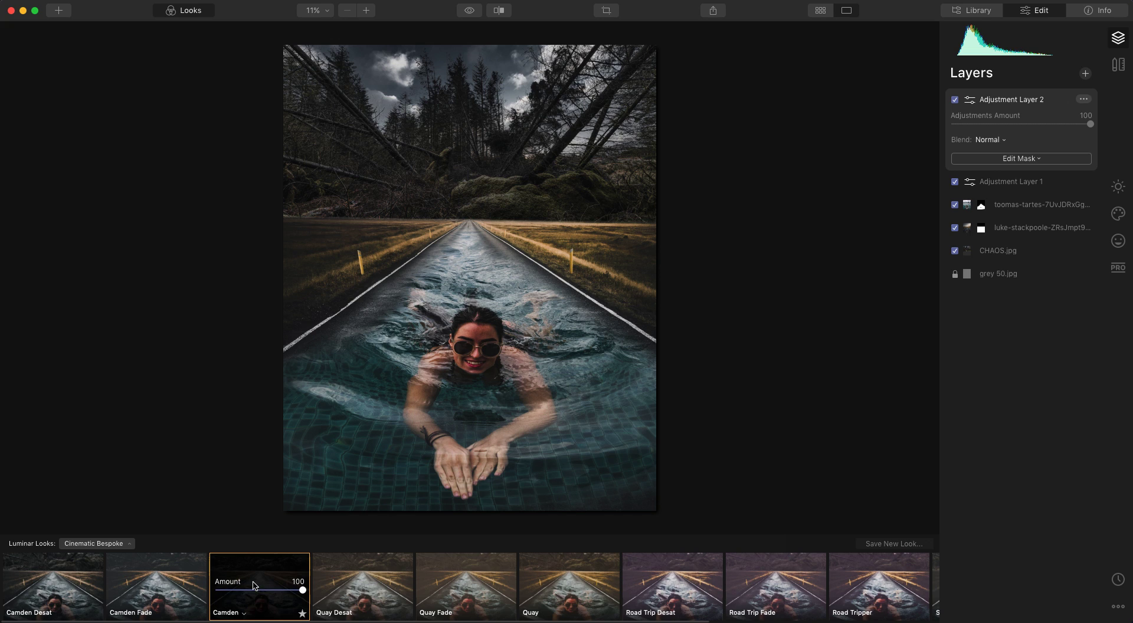
{"action": "left_click", "coordinate": [302, 591]}
{"action": "left_click_drag", "start_coordinate": [303, 595], "coordinate": [283, 599]}
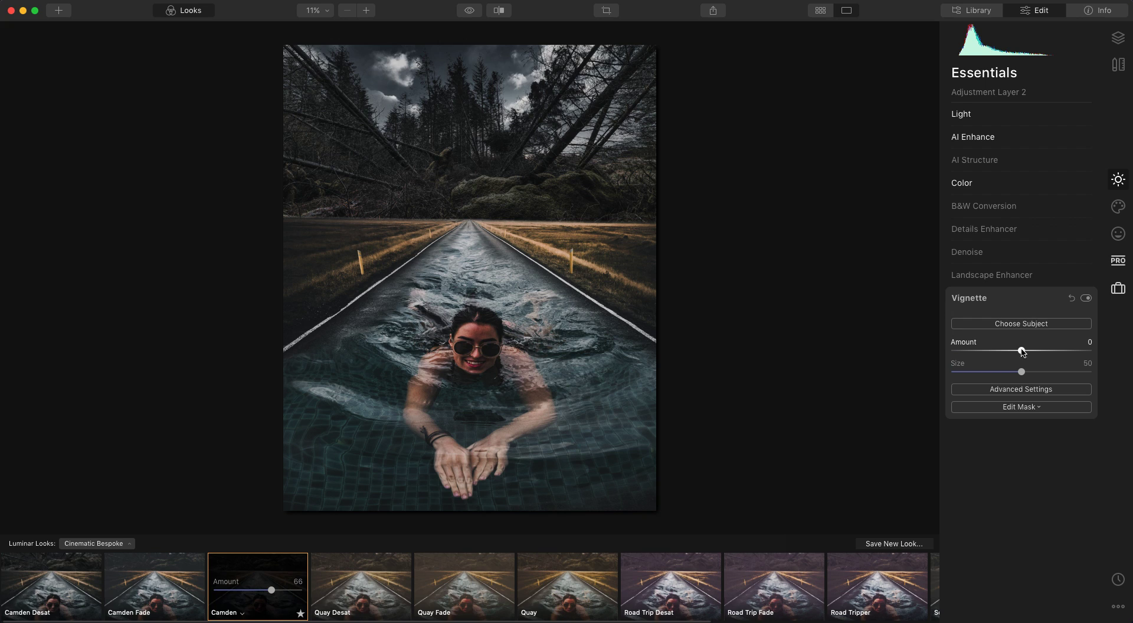
Step: Darken the image edges by setting the Vignette amount to -62 on the second adjustment layer
{"action": "left_click_drag", "start_coordinate": [1019, 351], "coordinate": [978, 353]}
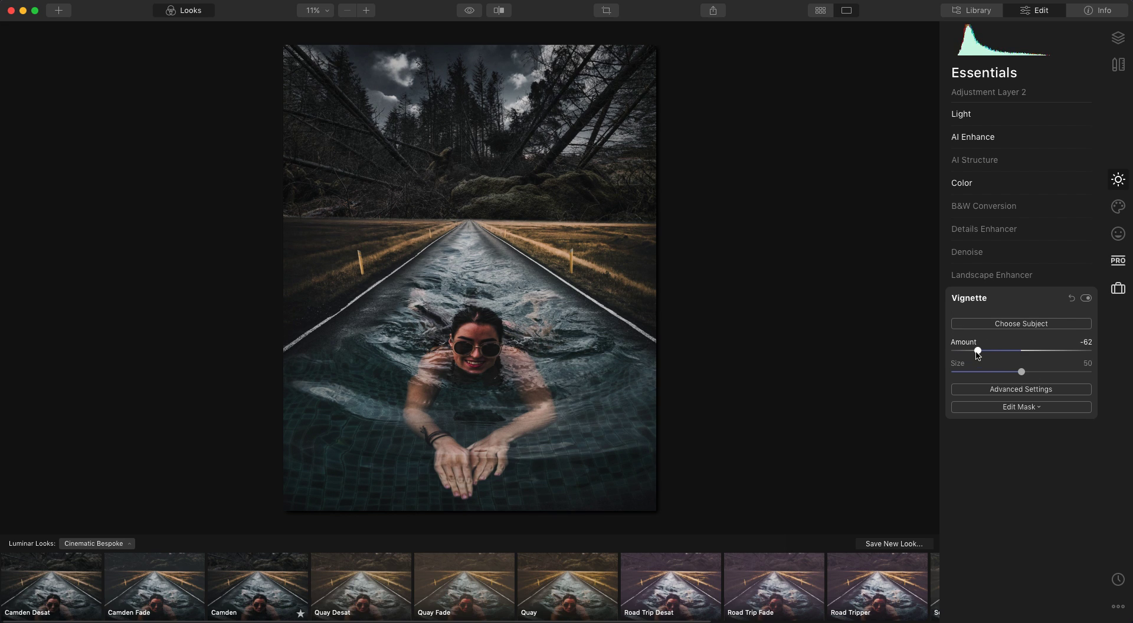